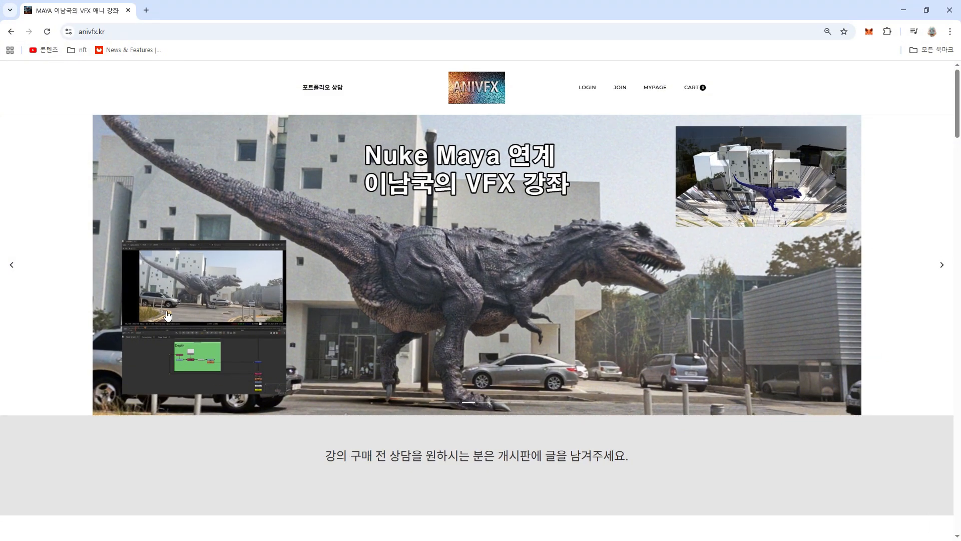
Open the post titled "스키닝 동영상 강의에 대한 질문입니다" on the USB lecture board and go to its question text.
scroll(460, 182, "down", 12)
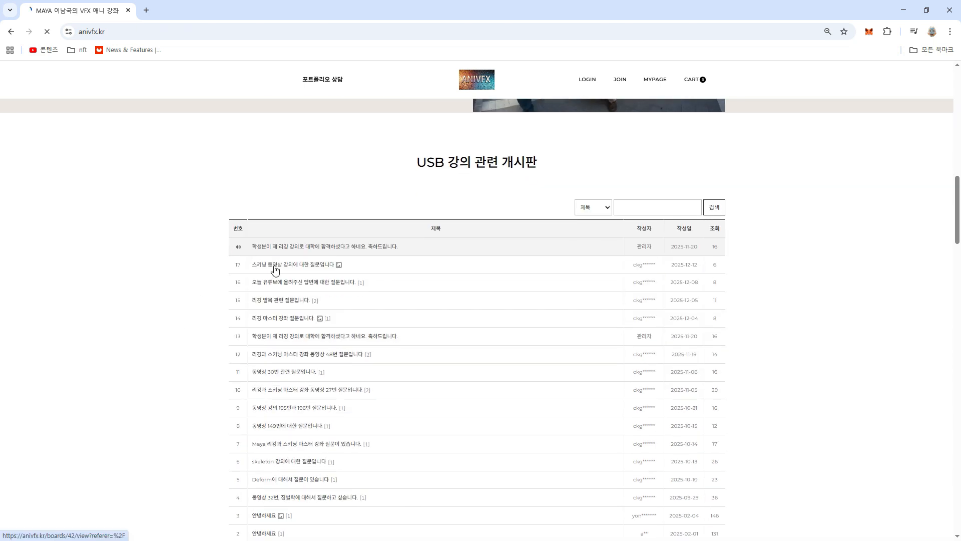
left_click(275, 266)
scroll(215, 262, "down", 8)
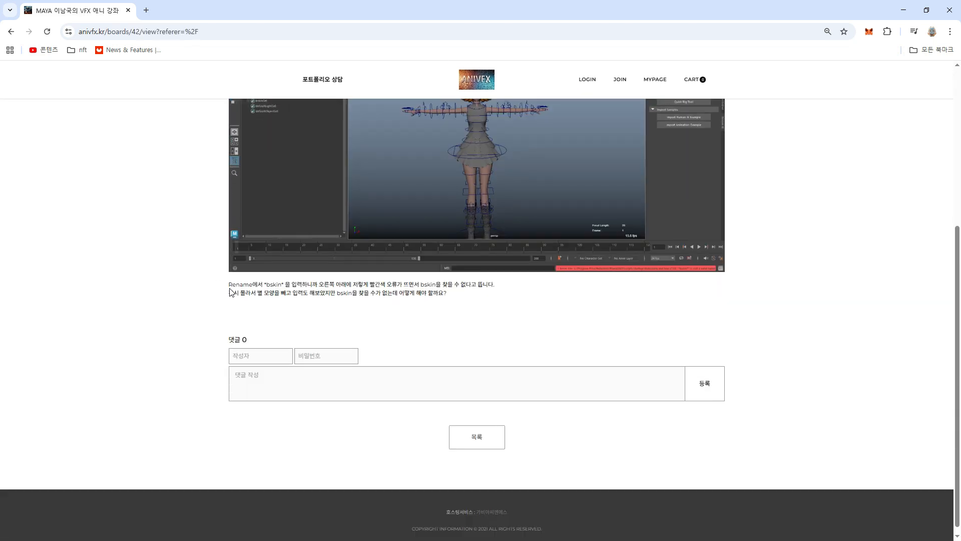
Read the question below the screenshot about entering "bskin" in Rename, marking the relevant phrases.
left_click_drag(228, 284, 262, 293)
left_click(268, 284)
double_click(268, 284)
left_click(336, 287)
left_click_drag(314, 284, 501, 288)
left_click(469, 301)
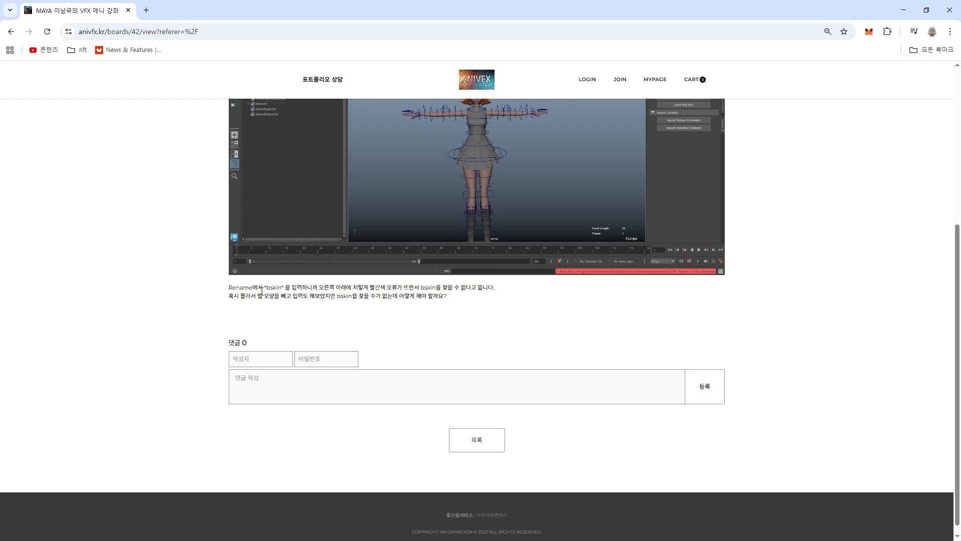
scroll(283, 294, "up", 3)
scroll(260, 293, "down", 2)
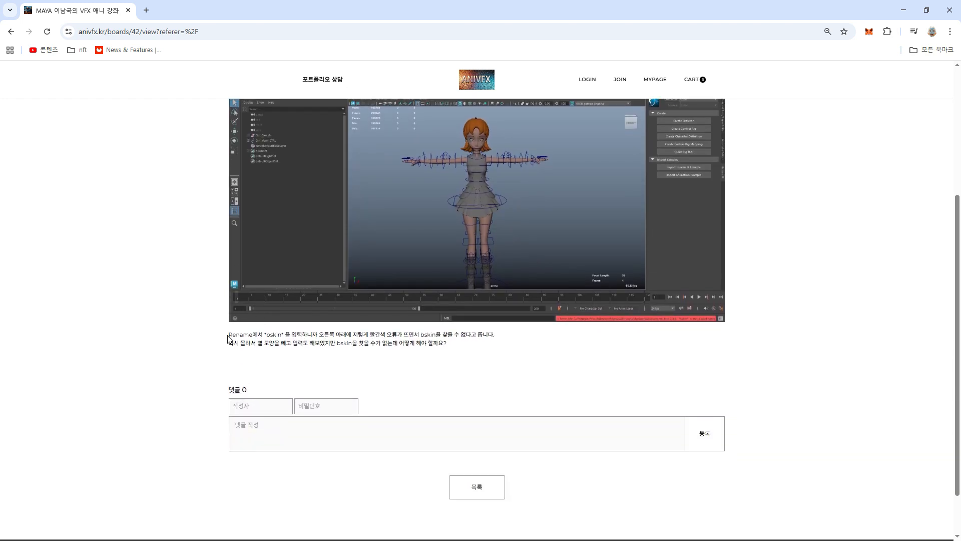
left_click_drag(229, 336, 252, 336)
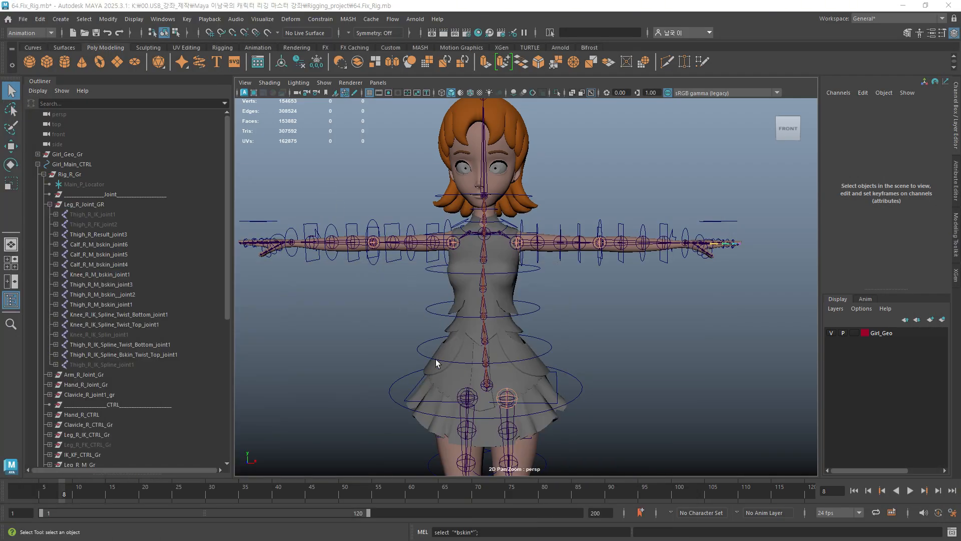
Switch to Maya, inspect the input line's modes including Rename, and set it to Select by name.
left_click(550, 32)
left_click(563, 63)
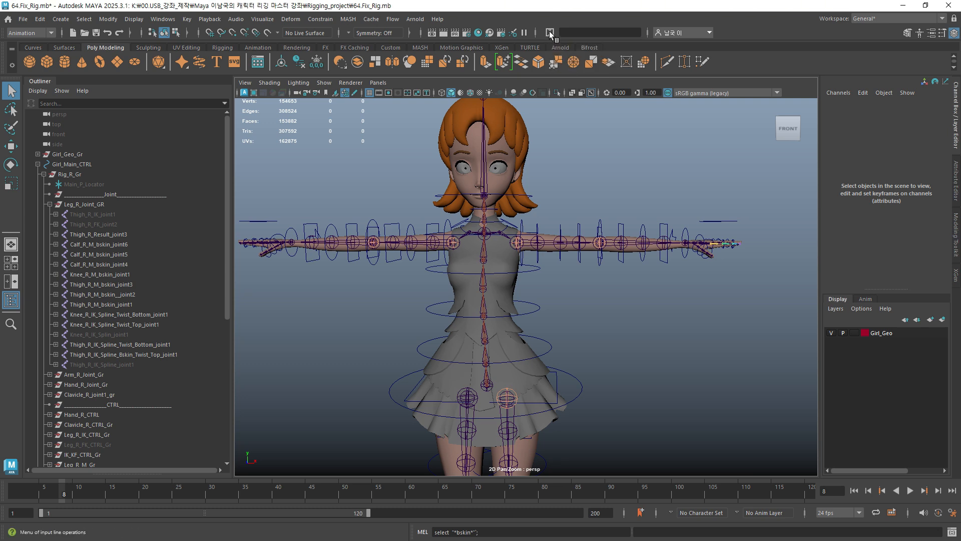
left_click(571, 32)
left_click(551, 33)
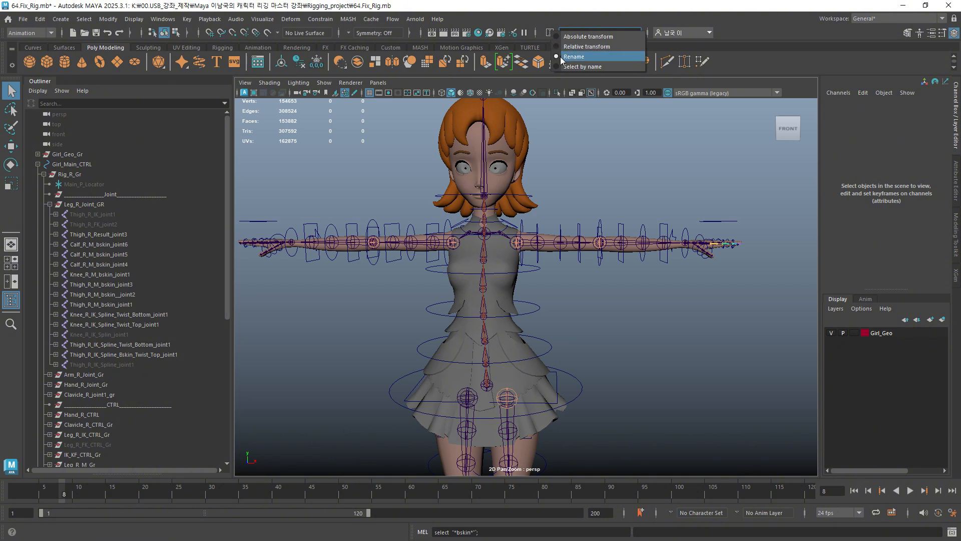
left_click(571, 66)
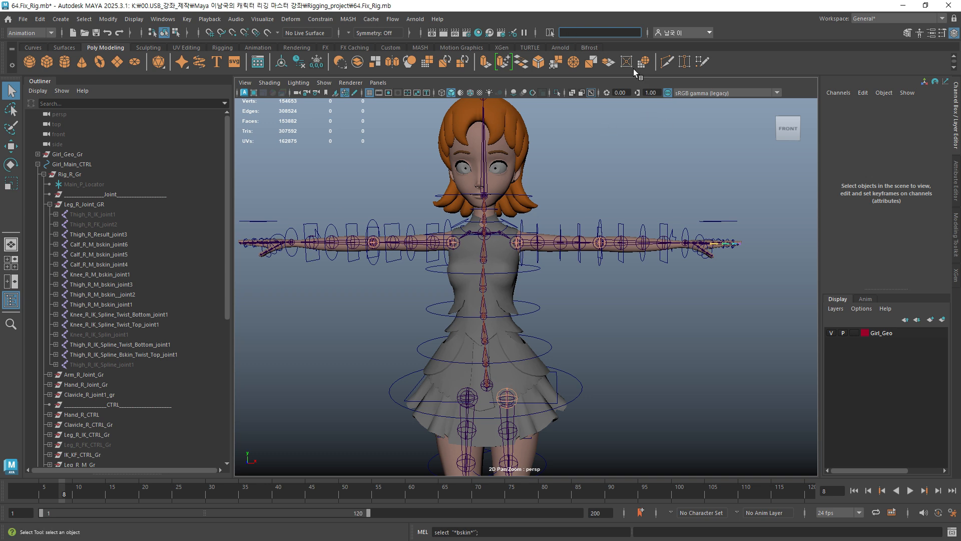
Open the Search and Replace Names options and clear the replacement text.
left_click(106, 19)
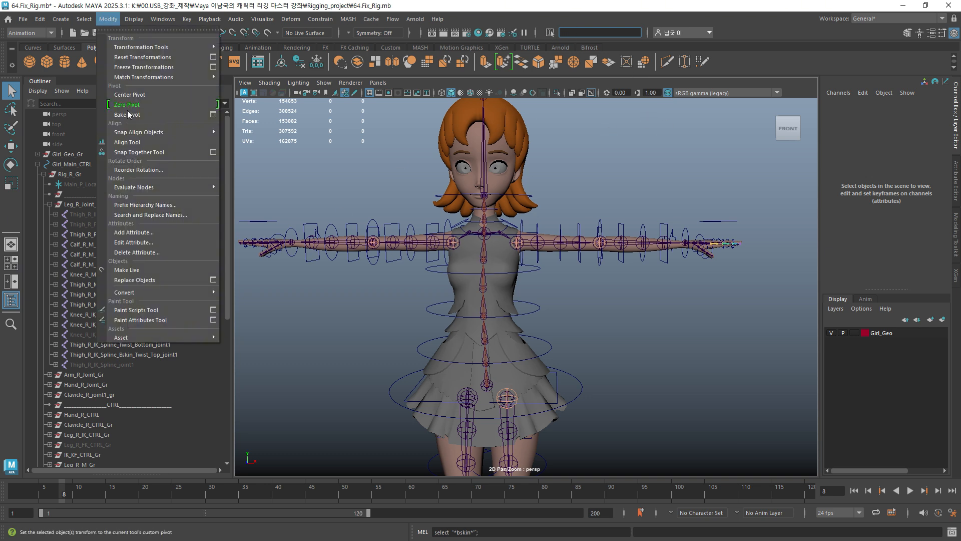
left_click(164, 215)
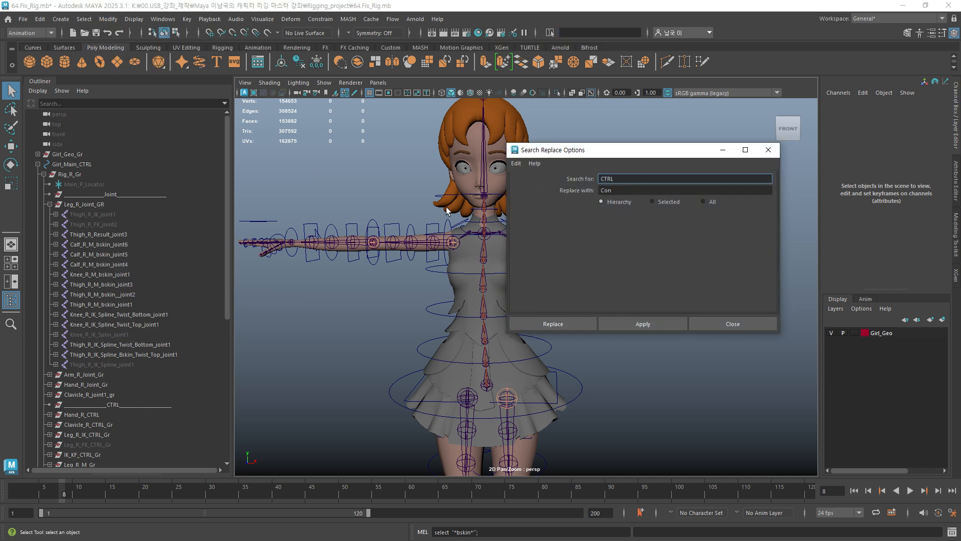
key("Tab")
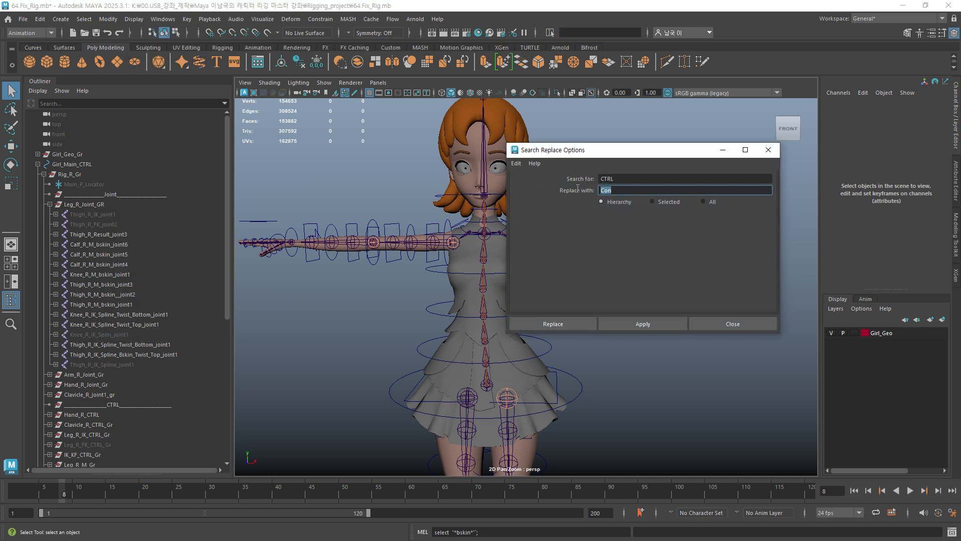
key("BackSpace")
Select the arm joint Elbow_R_M_bskin_joint2 and use R_M_bskin from its name as the search text.
left_click(393, 394)
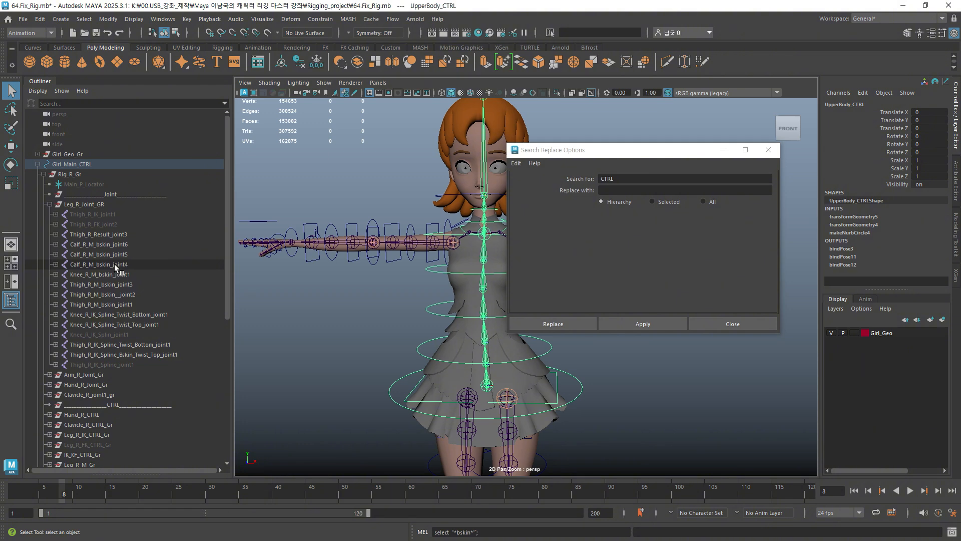
left_click(353, 248)
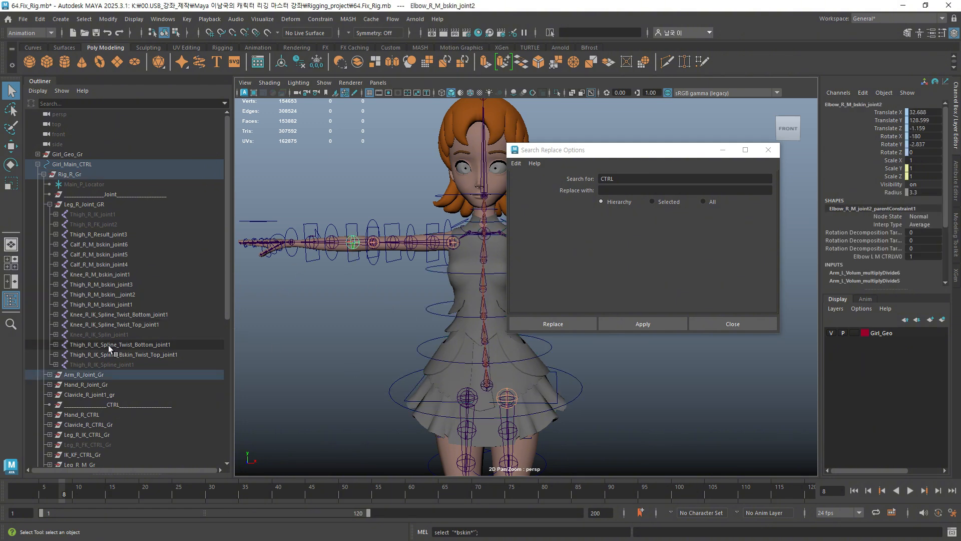
key("f")
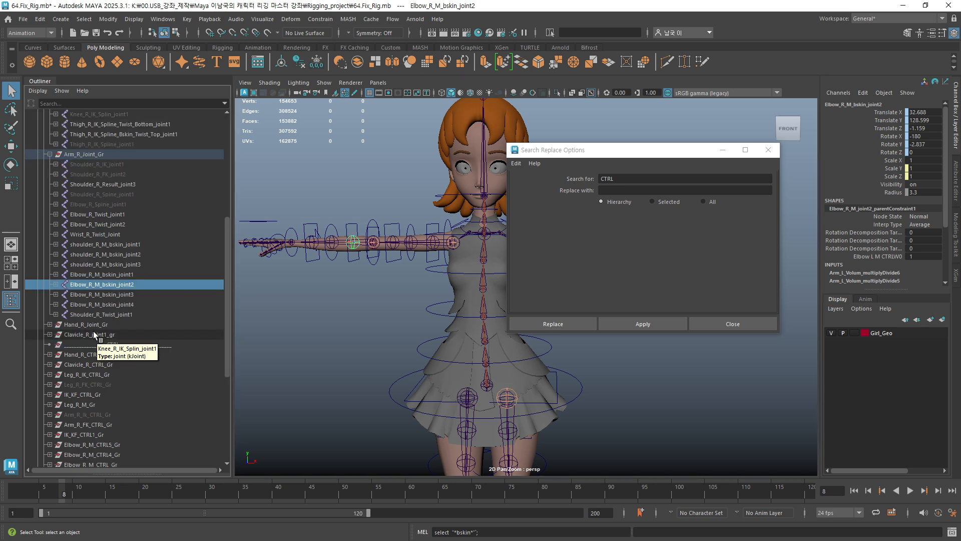
double_click(95, 288)
left_click_drag(91, 285, 119, 285)
key("ctrl+c")
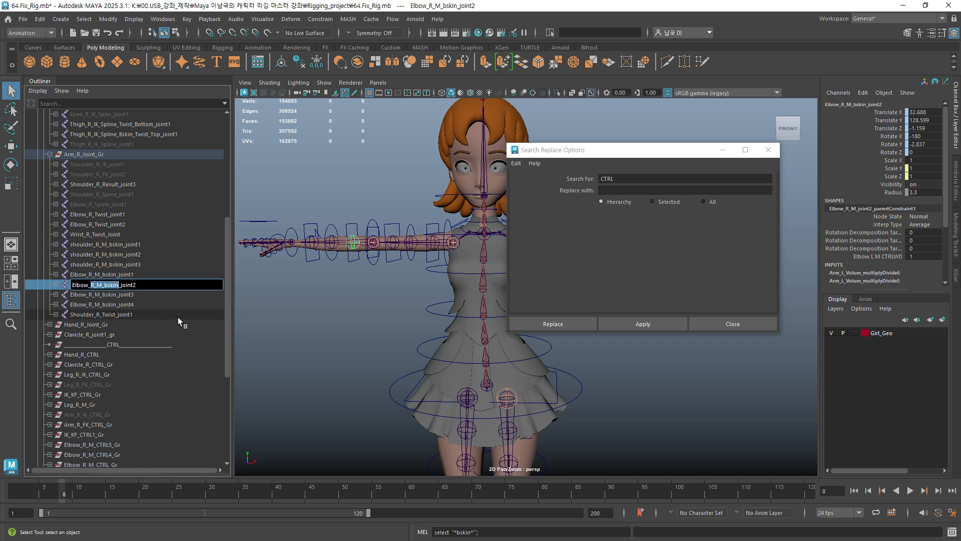
left_click(585, 201)
key("ctrl+v")
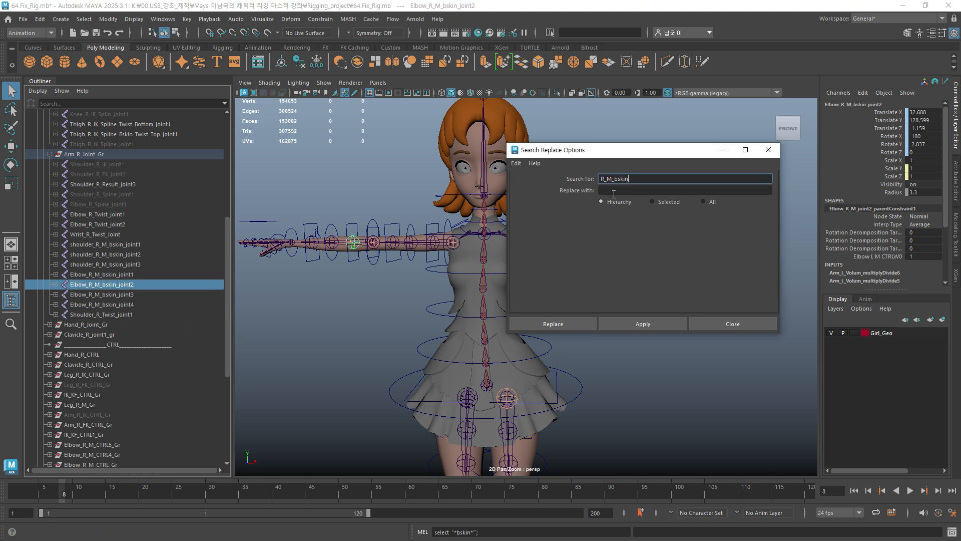
Set the replacement text to R_MM_bskin and apply it to the selected elbow joint's name.
left_click(606, 191)
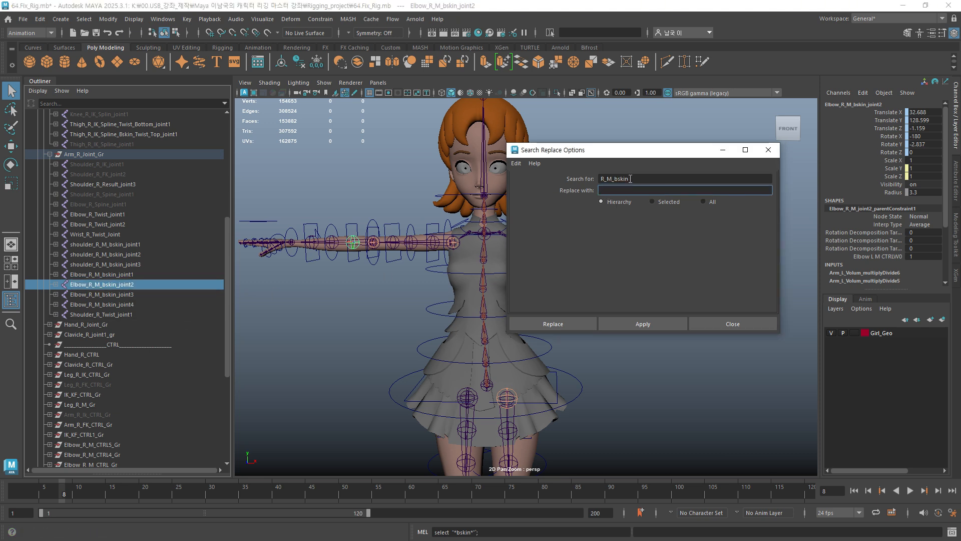
double_click(630, 179)
key("ctrl+c")
left_click(608, 190)
key("ctrl+v")
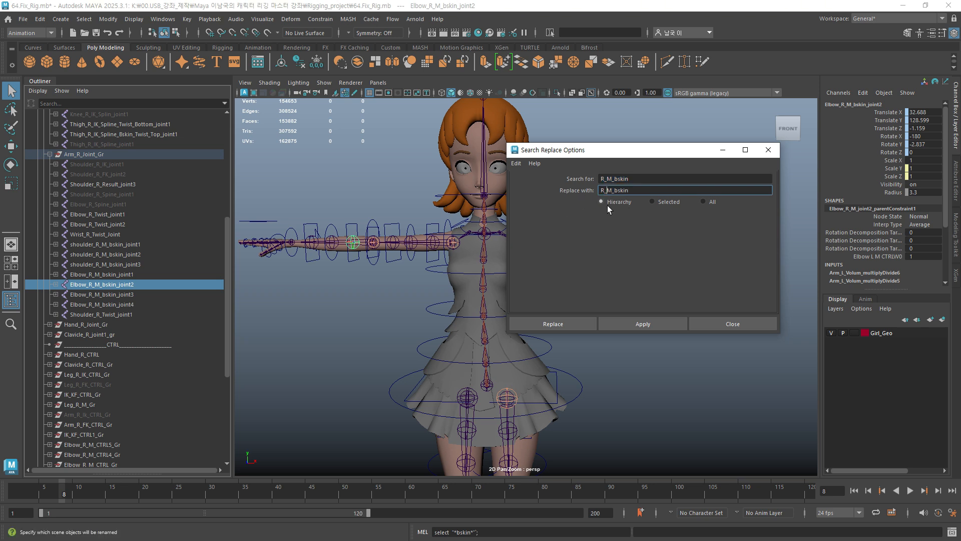
type("M")
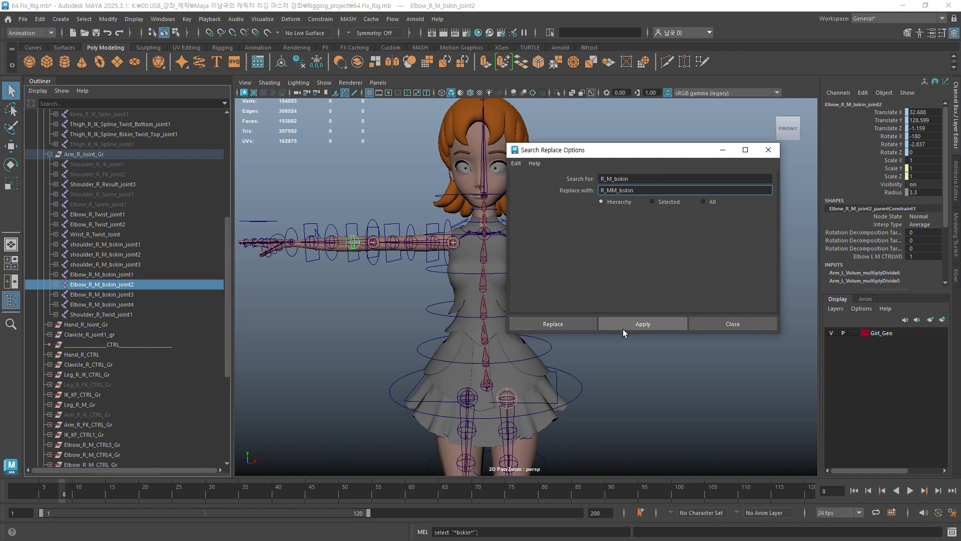
left_click(635, 330)
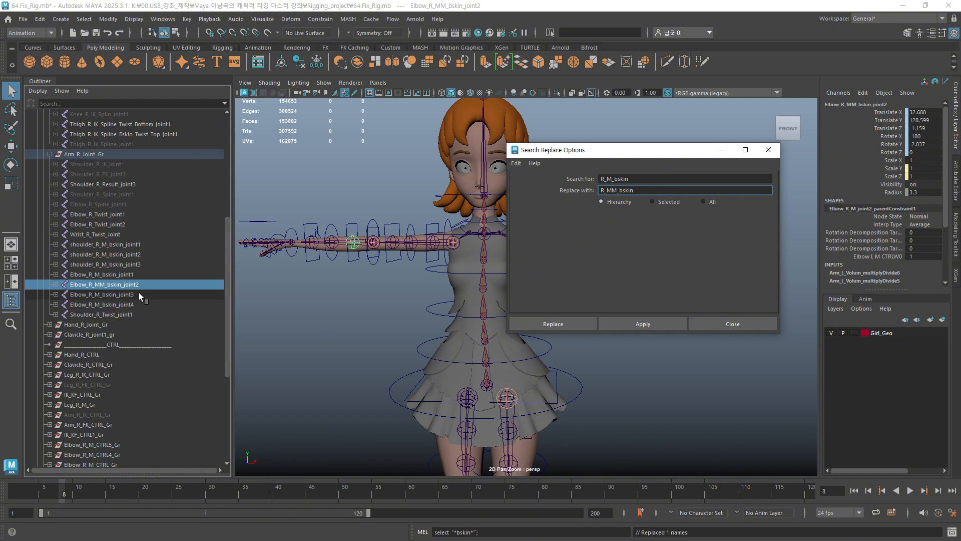
Undo the elbow joint's rename and close the Search Replace options.
key("ctrl+z")
middle_click(321, 347)
key("ctrl+z")
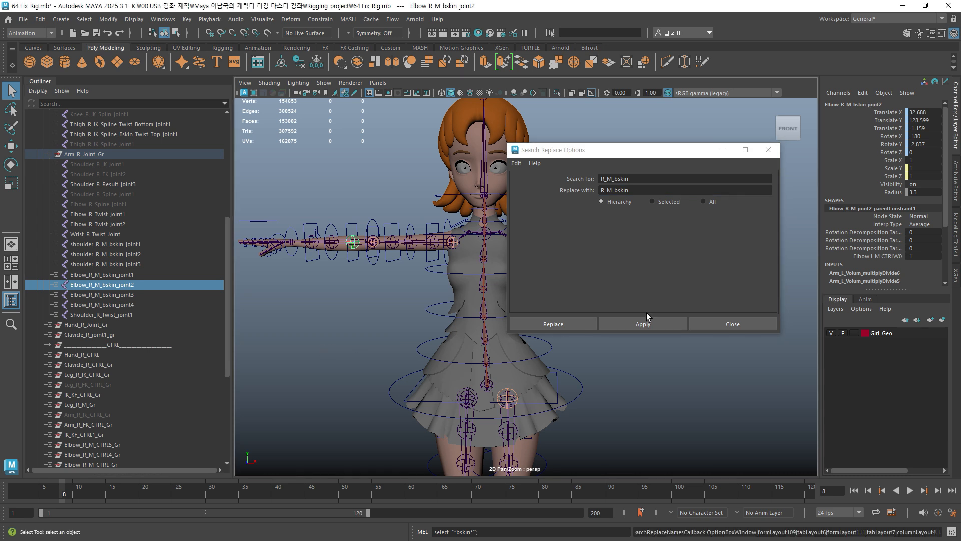
left_click(734, 323)
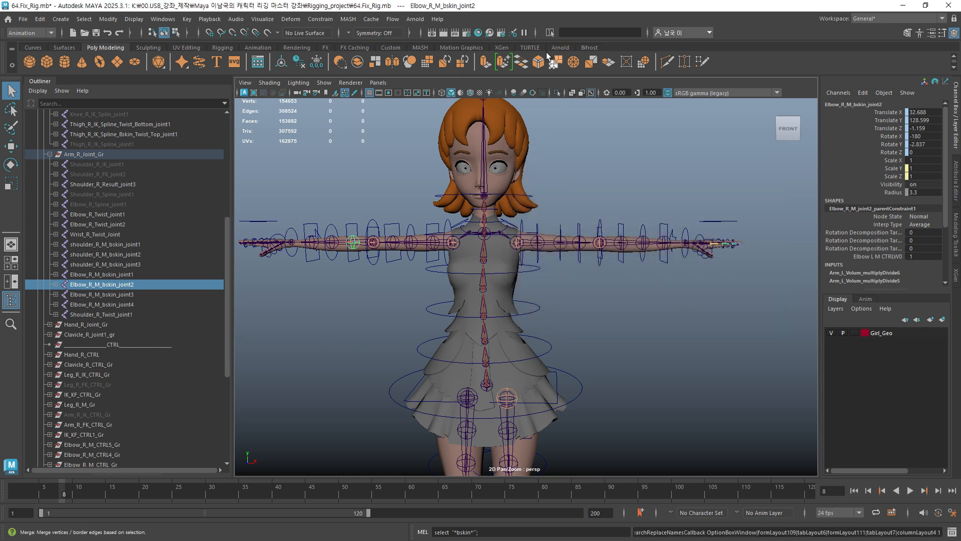
Set the input line to Select by name and deselect everything in the scene.
left_click(549, 33)
left_click(565, 70)
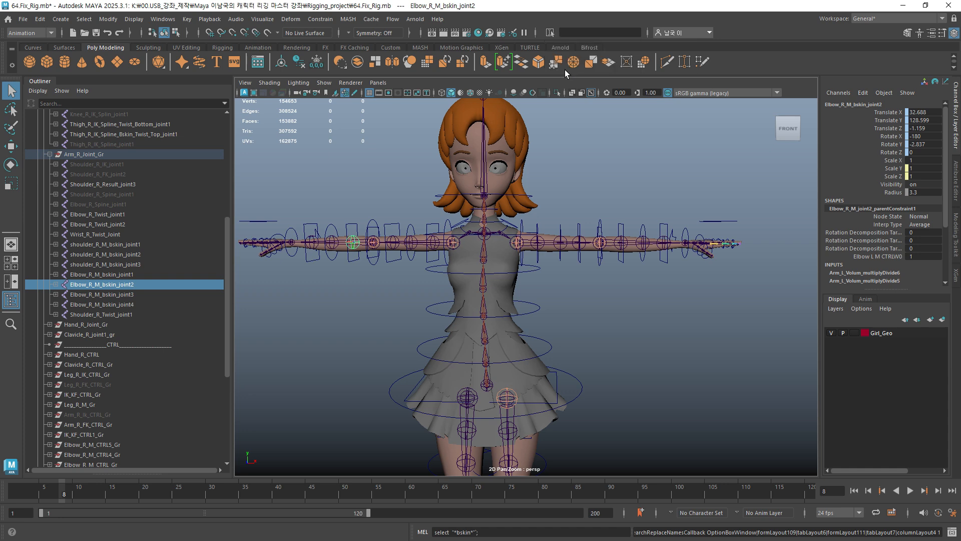
middle_click_drag(377, 365, 371, 328, "alt")
scroll(383, 351, "down", 1)
left_click(425, 365)
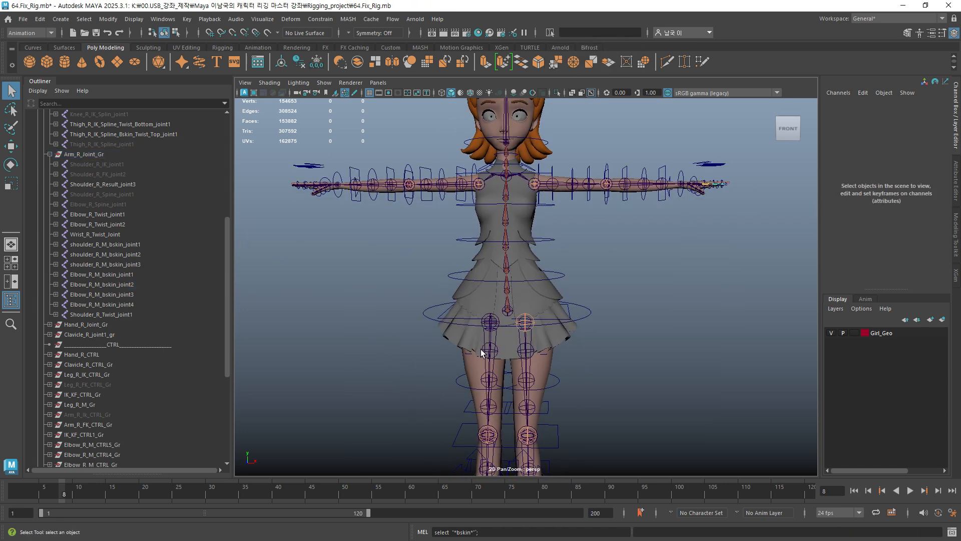
Copy the text bskin from the name of shoulder_R_M_bskin_joint2 in the Outliner.
left_click(482, 350)
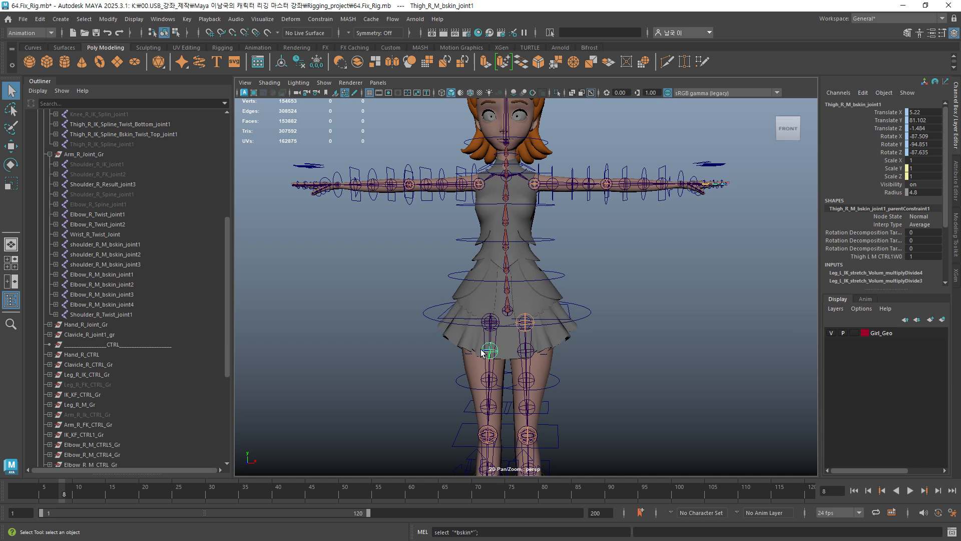
left_click(118, 257)
double_click(119, 257)
left_click_drag(111, 255, 125, 255)
key("ctrl+c")
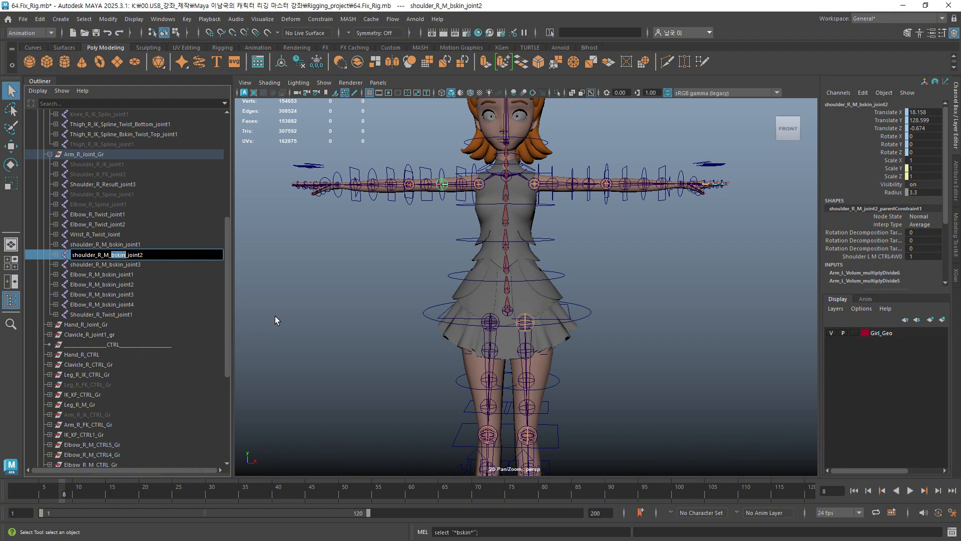
Select all joints whose names contain bskin by entering *bskin* in the input line in Select by name mode.
left_click(579, 33)
key("ctrl+v")
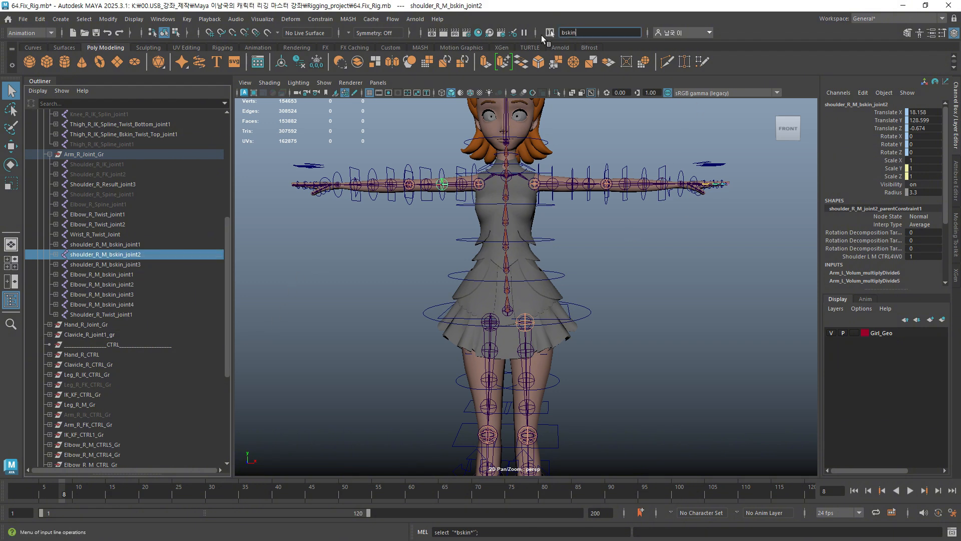
left_click(550, 34)
left_click(581, 71)
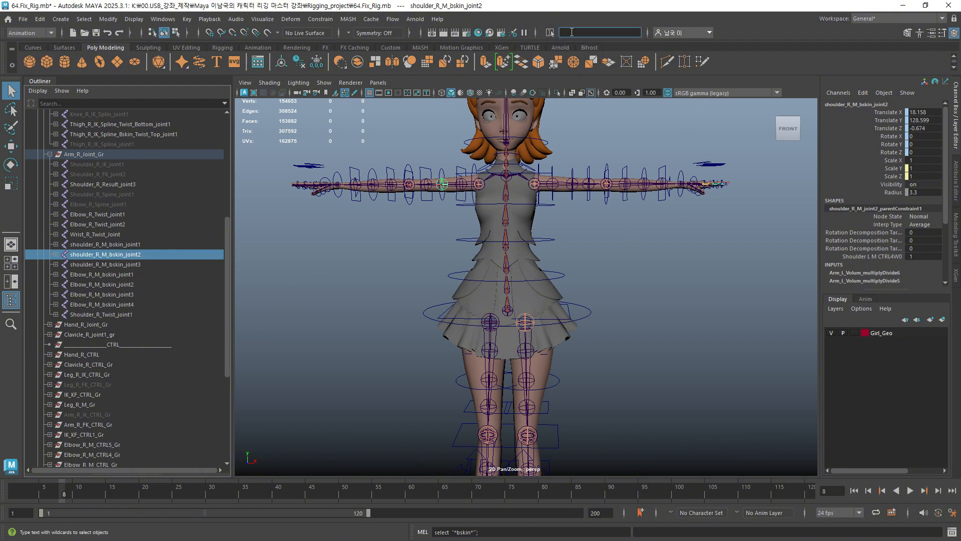
key("ctrl+v")
key("Return")
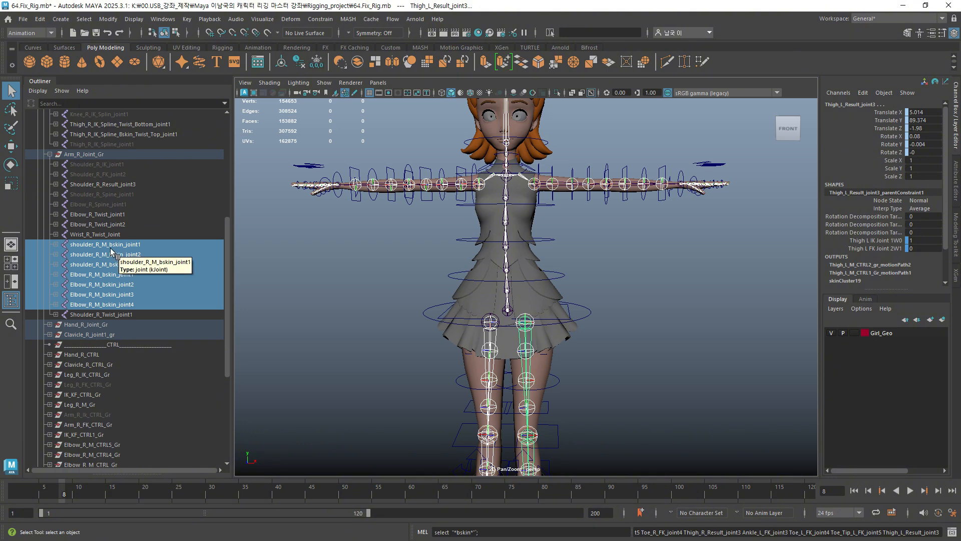
Review the Select by name mode, clear the selection, and reselect the skinning joints with the pattern *bskin*.
left_click(550, 32)
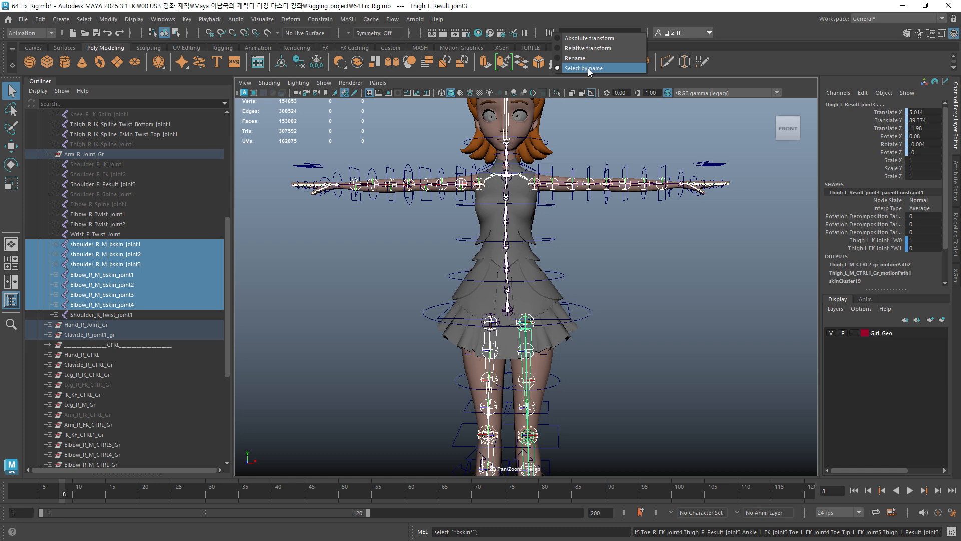
left_click(385, 296)
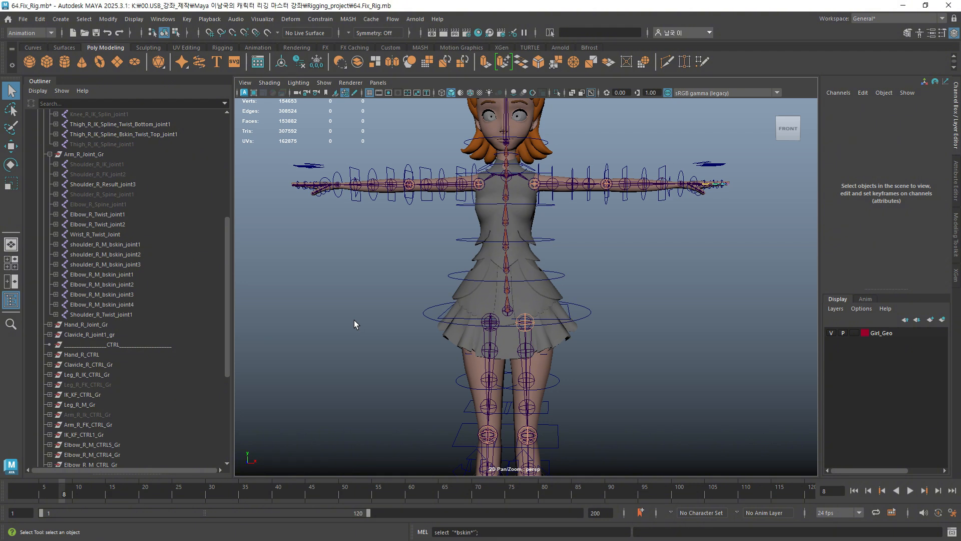
left_click(563, 32)
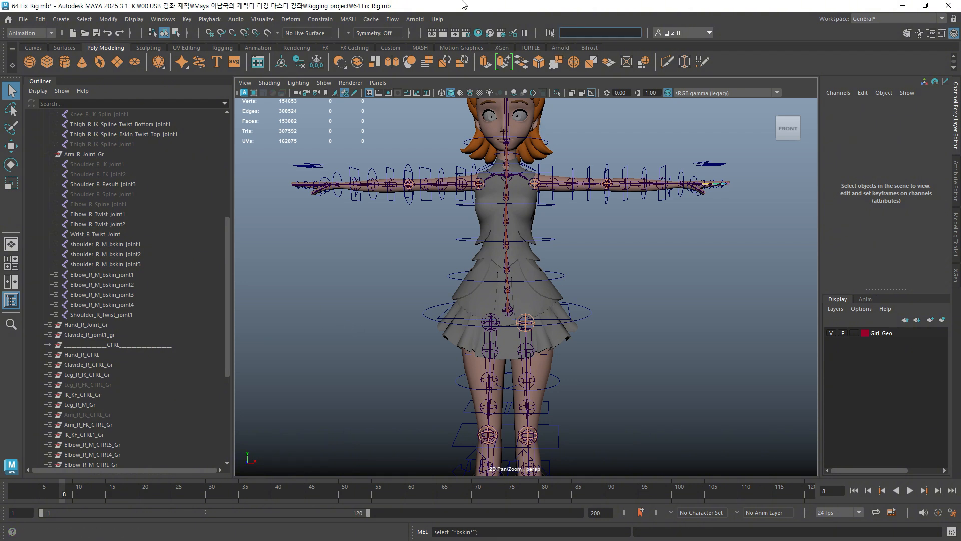
type("*")
key("Return")
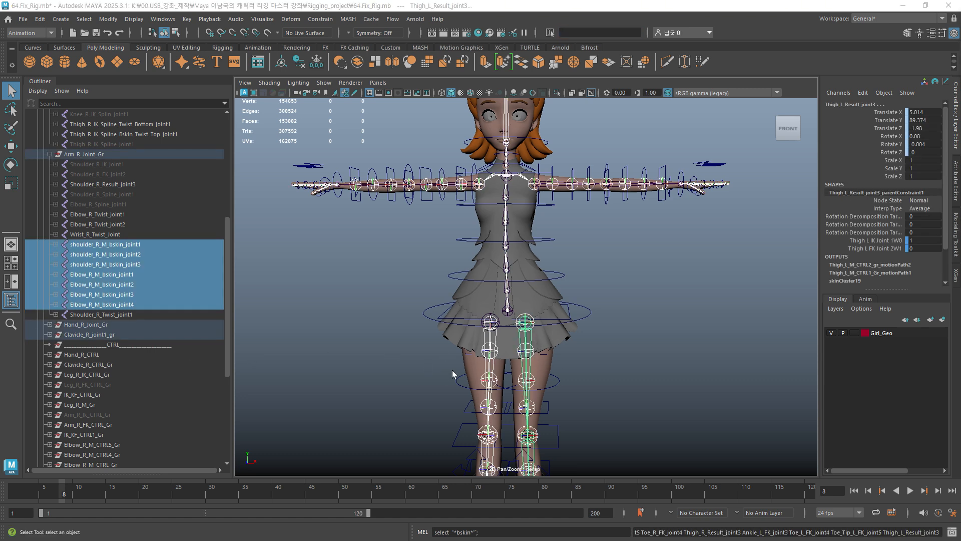
Choose Select by name again as the input line's mode while keeping the bskin joints selected.
left_click_drag(437, 345, 436, 355, "alt")
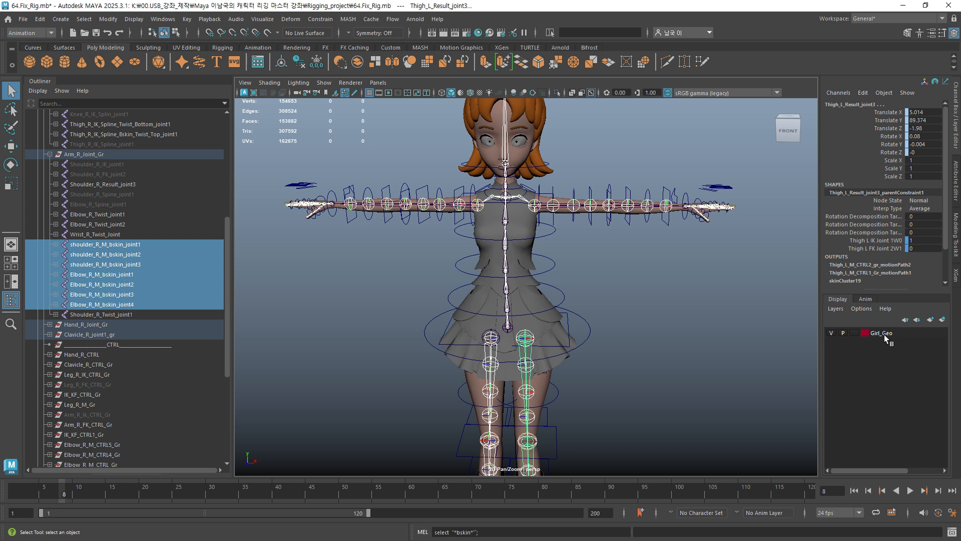
left_click(550, 33)
left_click(568, 71)
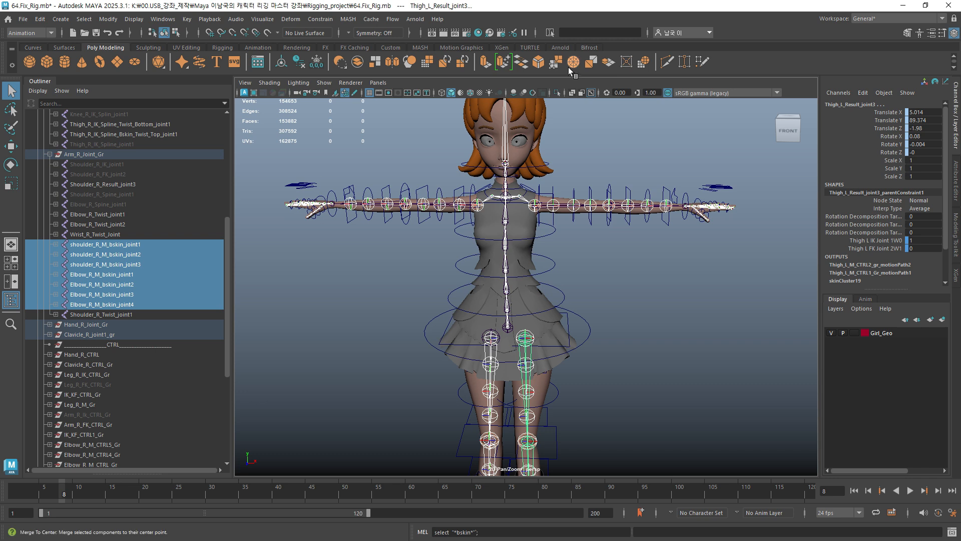
left_click(550, 32)
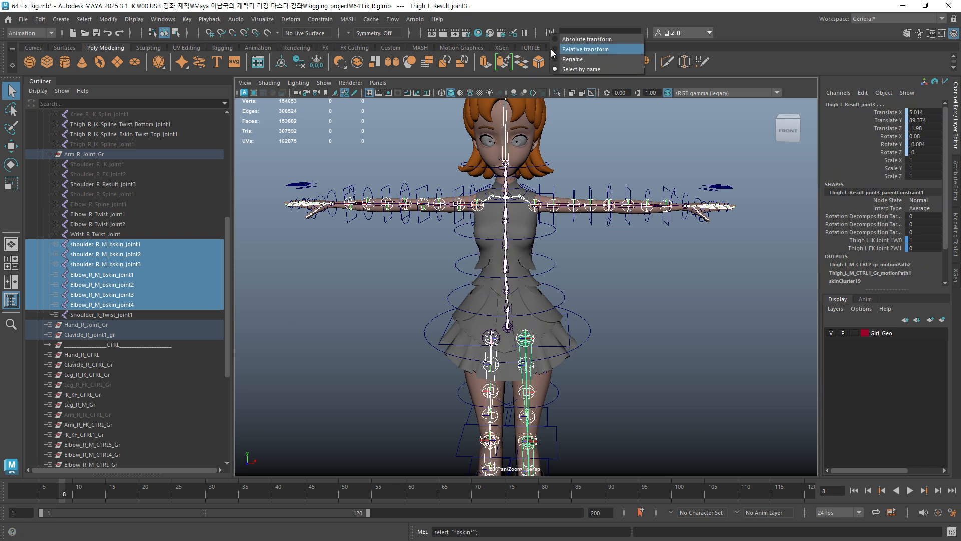
left_click(572, 71)
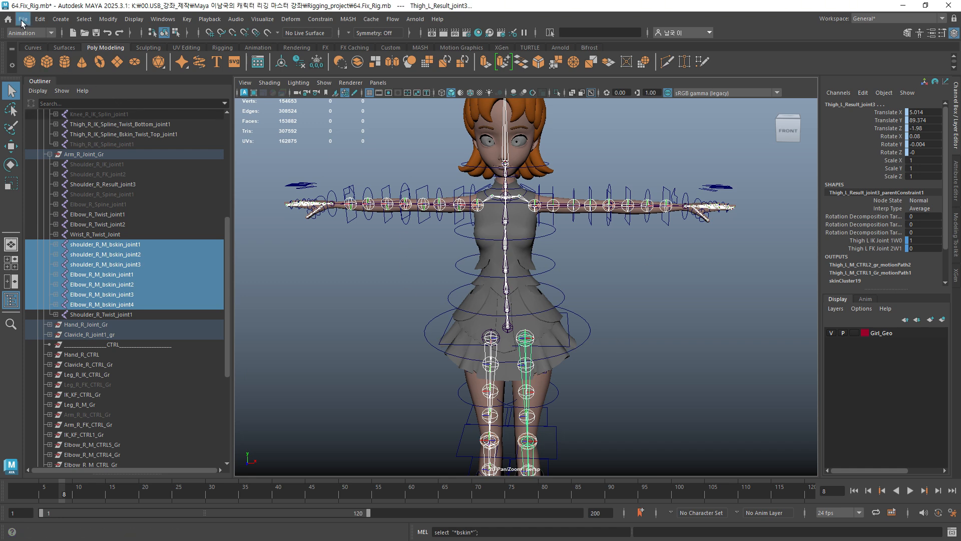
left_click(61, 19)
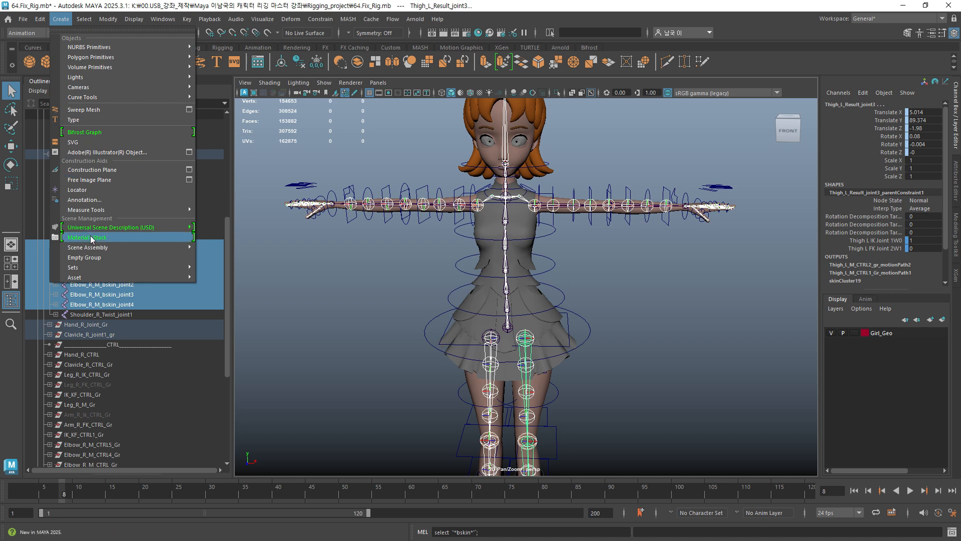
mouse_move(102, 269)
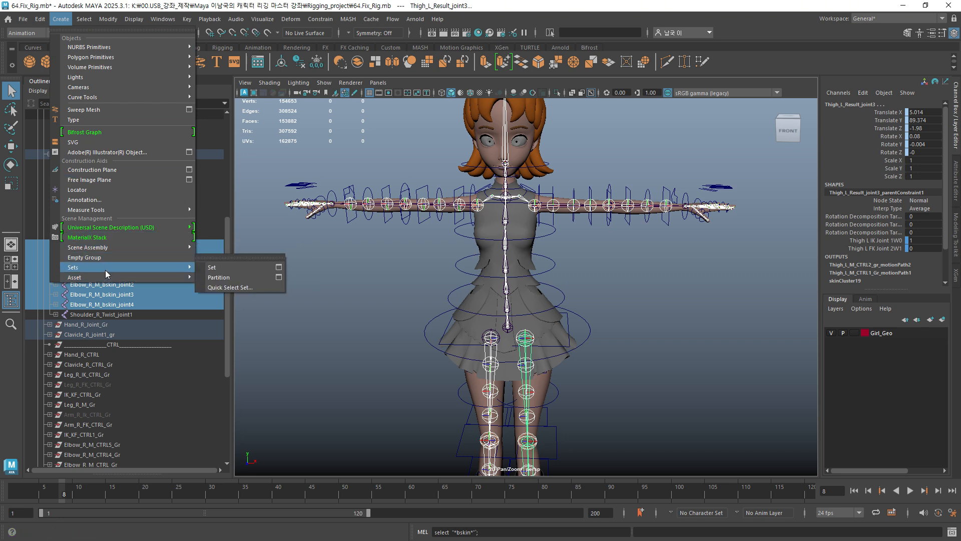
left_click(255, 291)
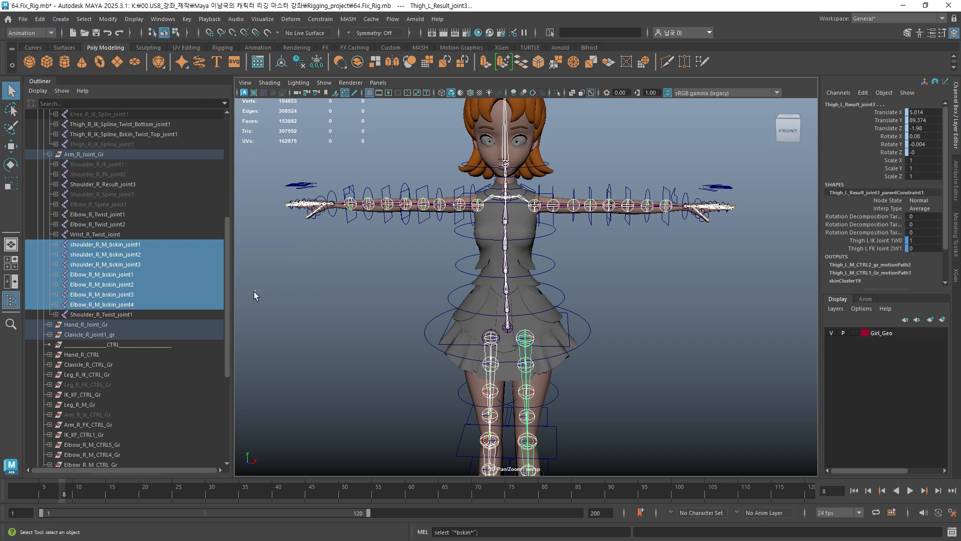
left_click(253, 291)
key("ctrl+z")
Create a quick select set named Skin_Set from the selected bskin joints.
left_click(40, 19)
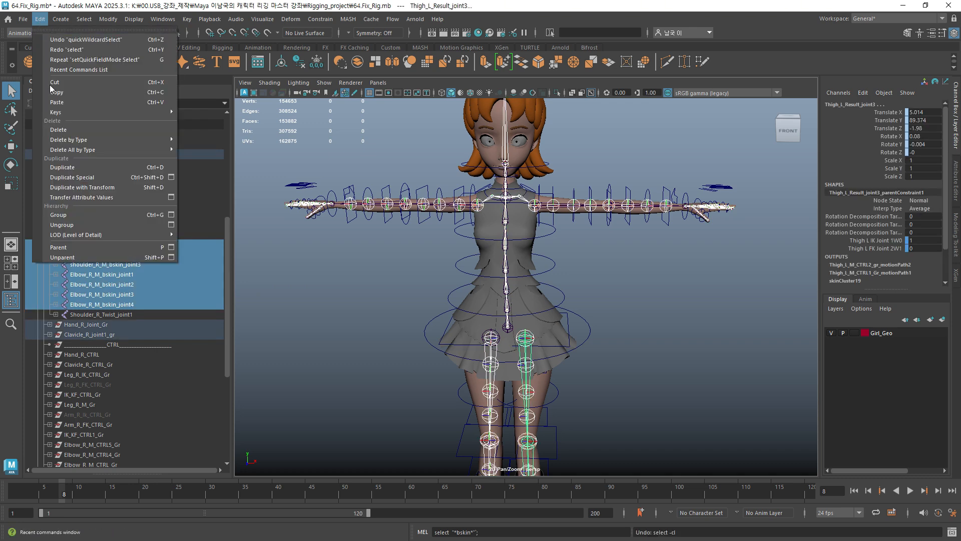
mouse_move(64, 19)
mouse_move(104, 281)
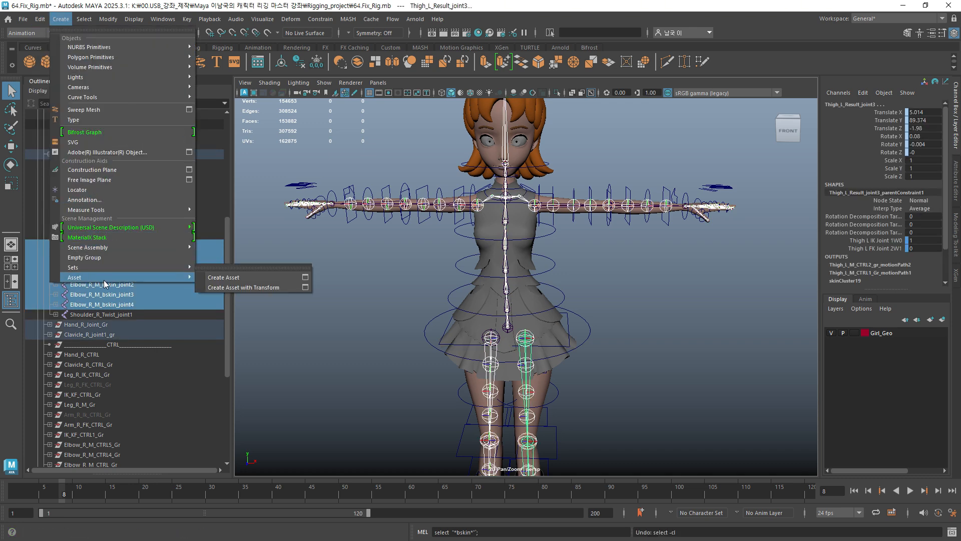
mouse_move(153, 267)
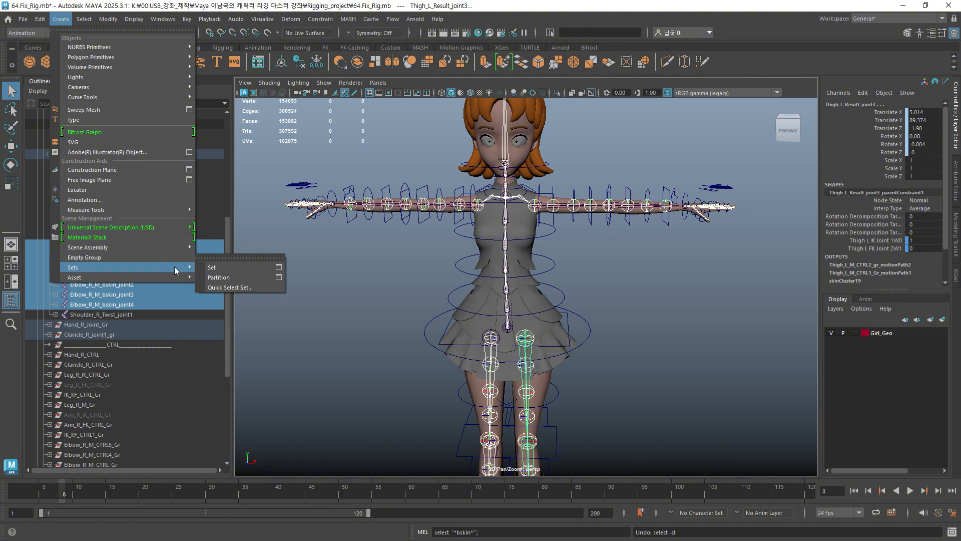
left_click(220, 287)
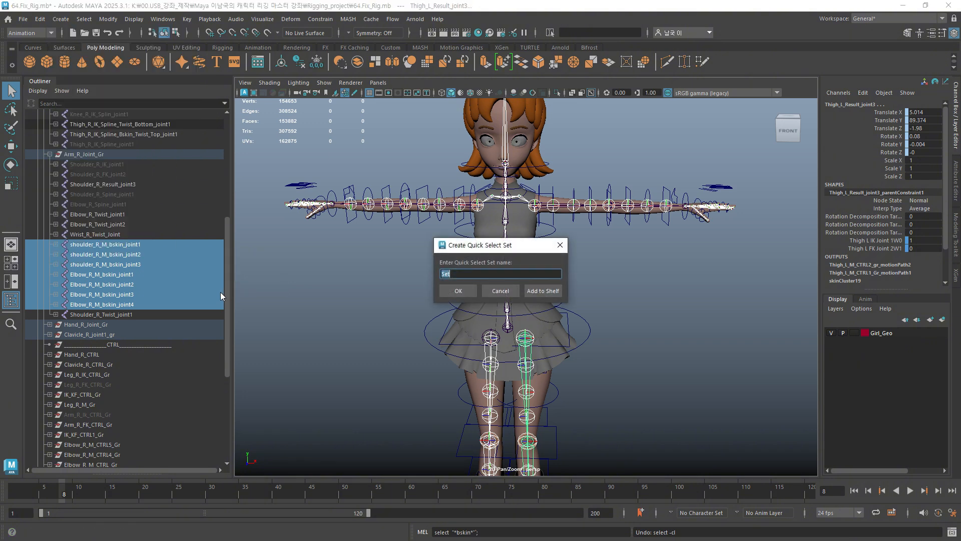
left_click(462, 274)
left_click(464, 290)
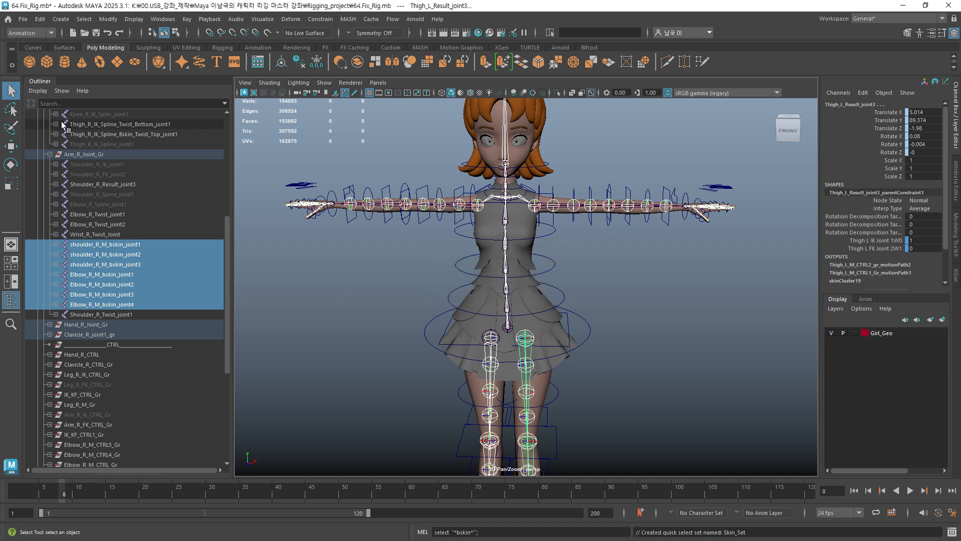
Collapse the Girl_Main_CTRL hierarchy in the Outliner and select the set members of Skin_Set.
left_click_drag(227, 233, 227, 76)
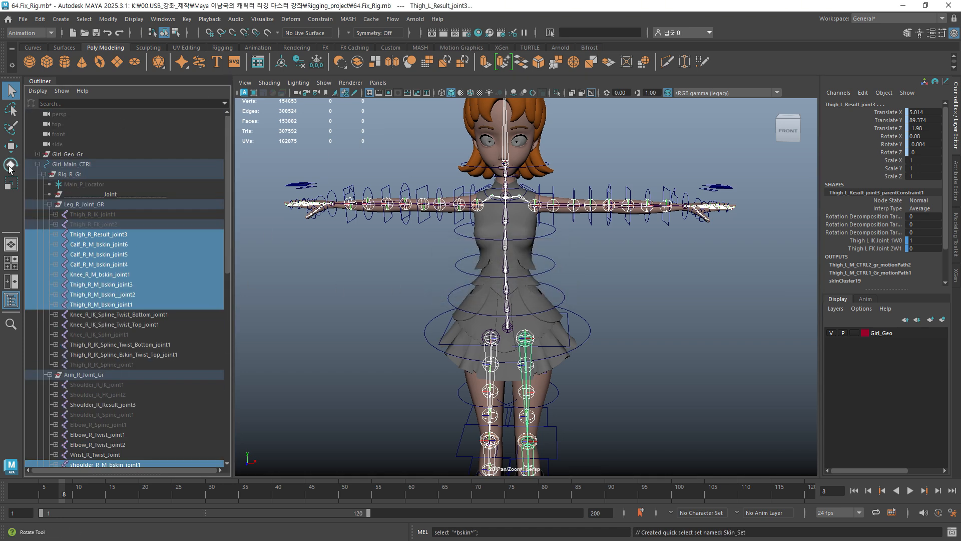
left_click(38, 164)
left_click(65, 224)
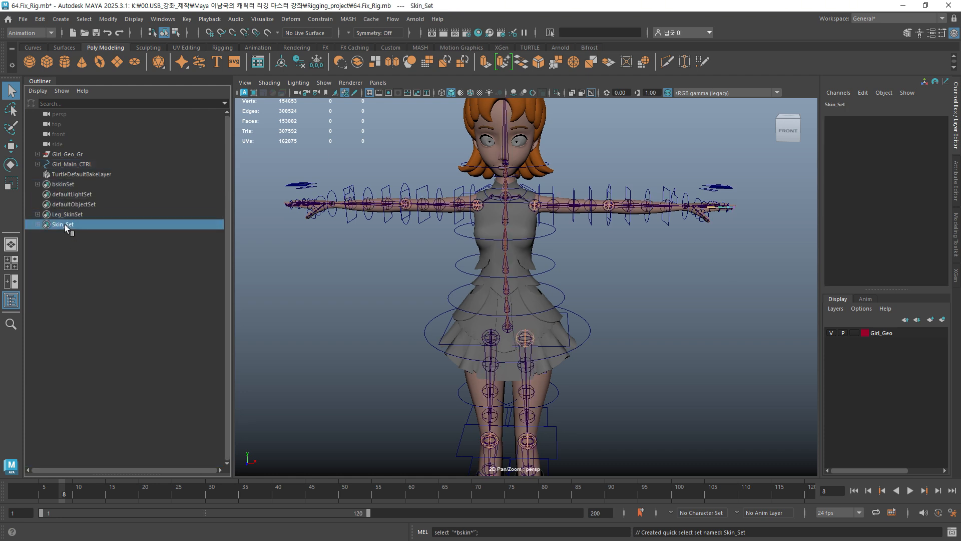
right_click(65, 224)
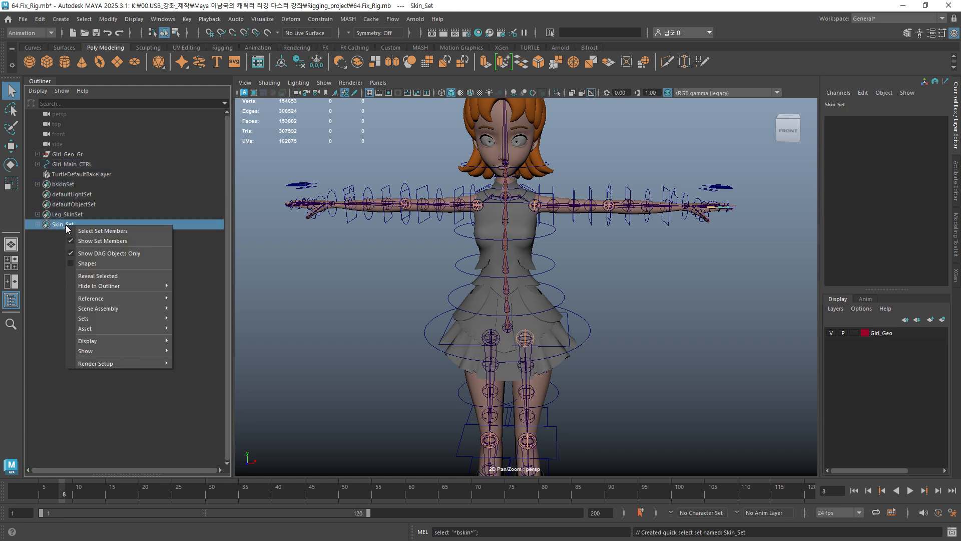
left_click(102, 234)
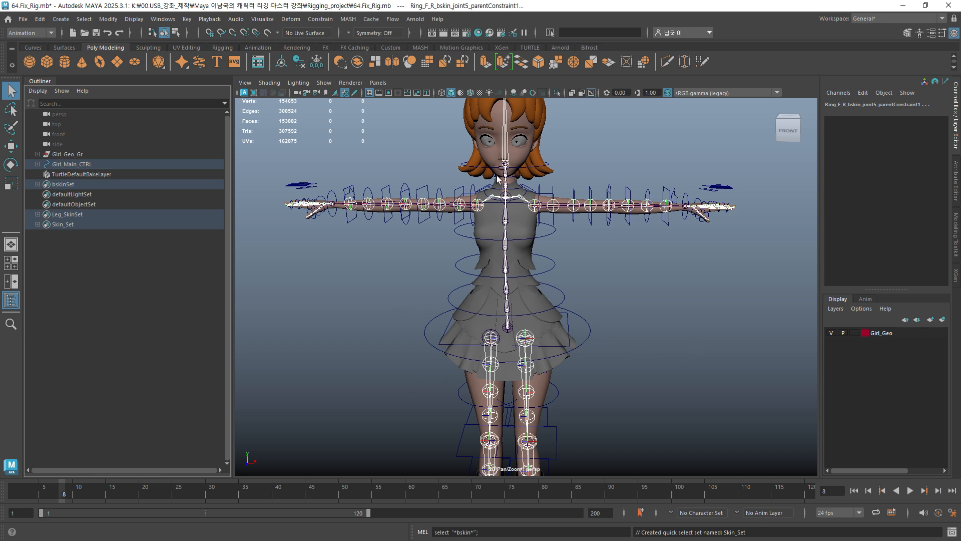
Select all objects on the Girl_Geo display layer and clear the selection again.
right_click(873, 335)
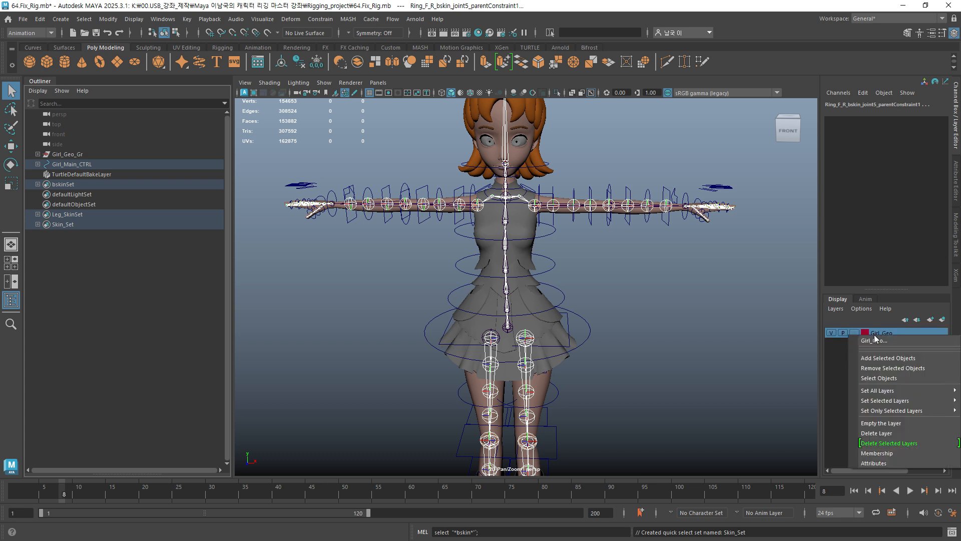
left_click(898, 377)
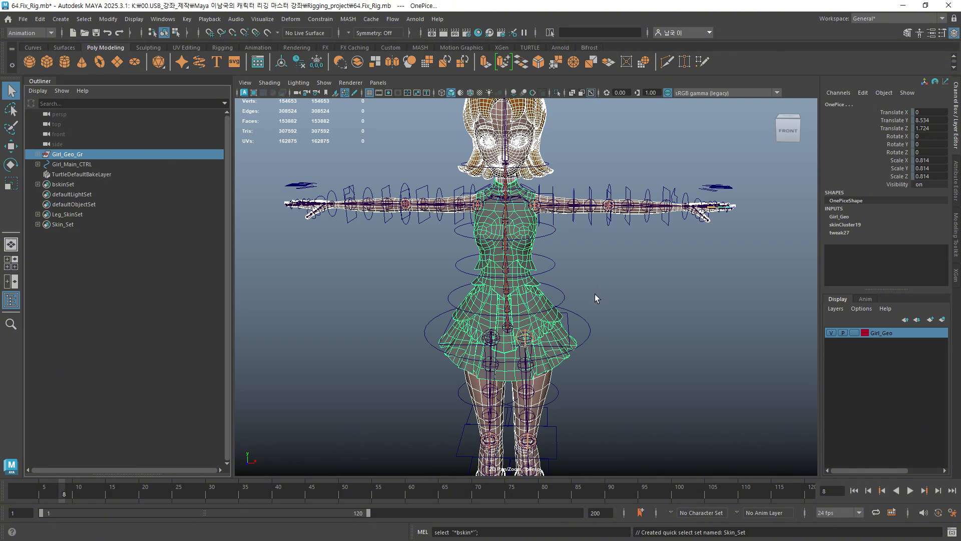
left_click(318, 335)
middle_click_drag(377, 315, 386, 386, "alt")
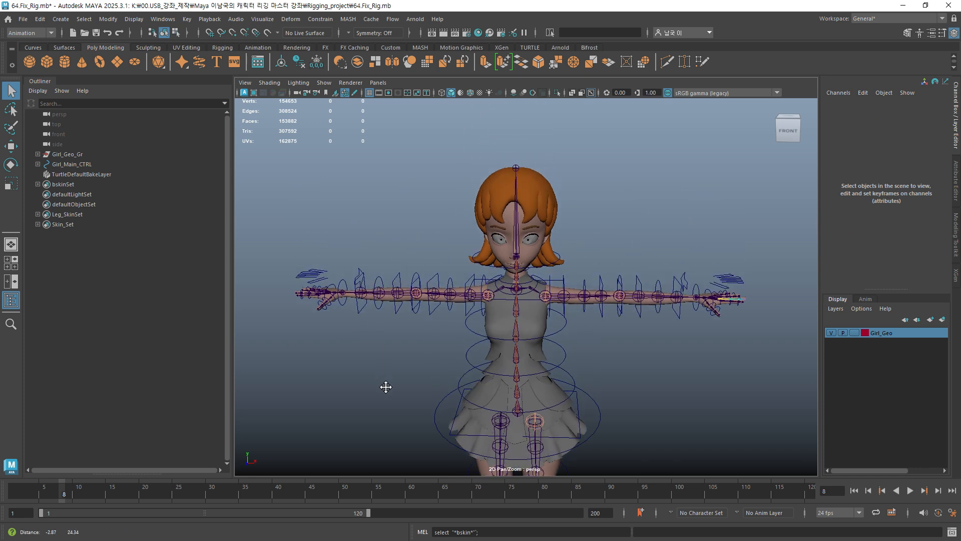
scroll(386, 386, "up", 1)
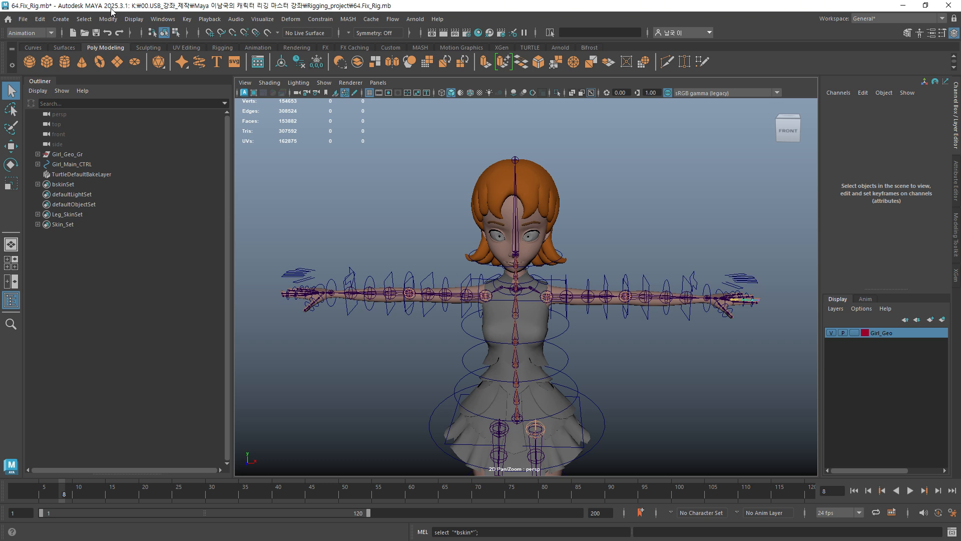
Review the modes of the input line and keep Select by name chosen.
left_click(549, 32)
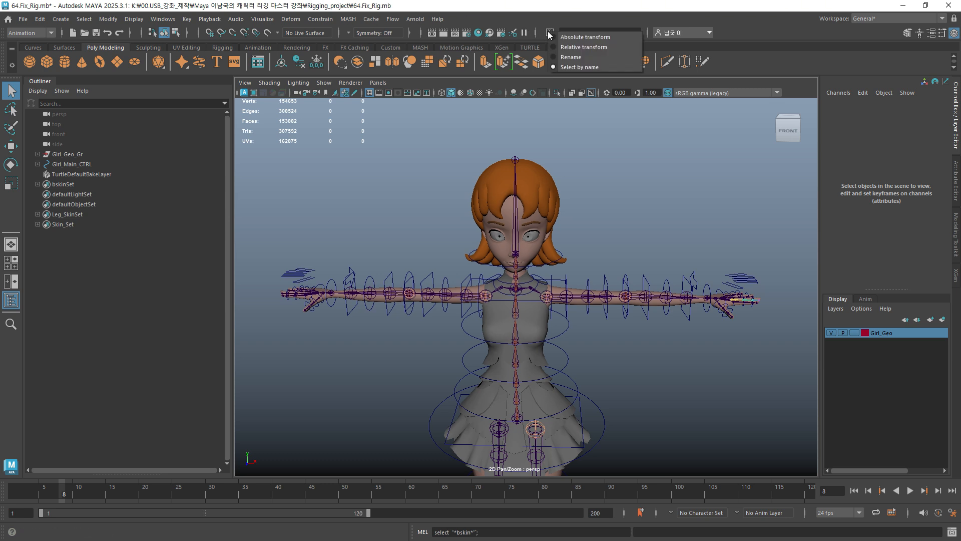
left_click(568, 67)
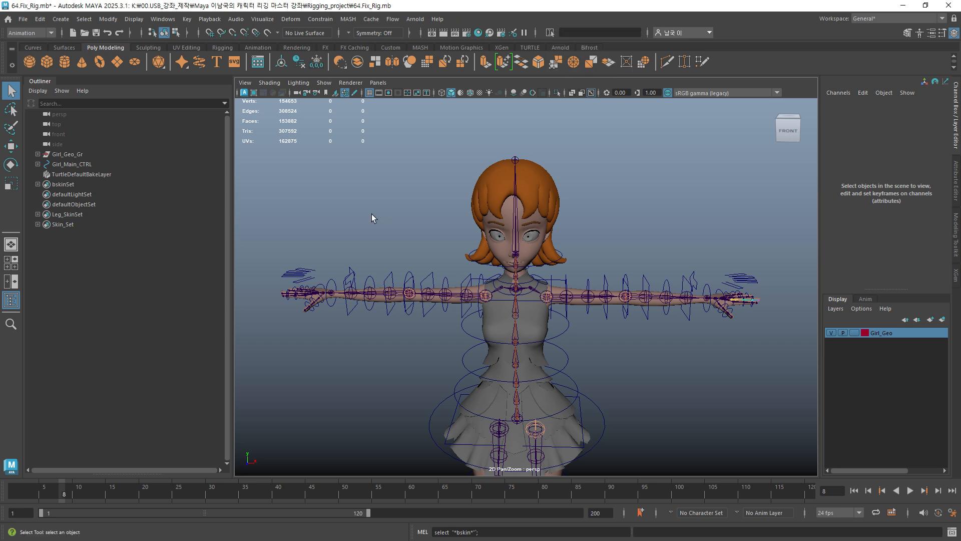
scroll(306, 198, "down", 3)
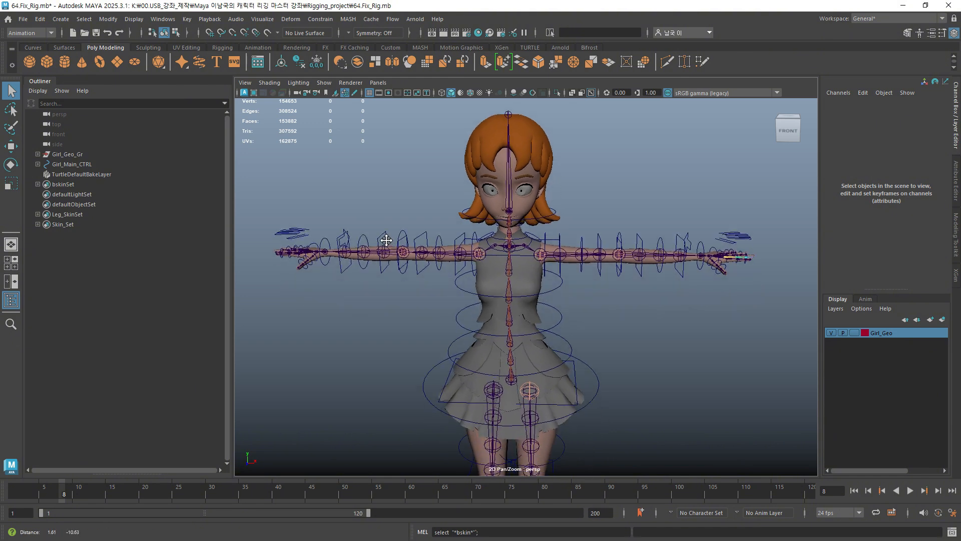
Create a polygon sphere at the origin, duplicate it twice in place, and activate the Move tool.
left_click(30, 62)
key("f")
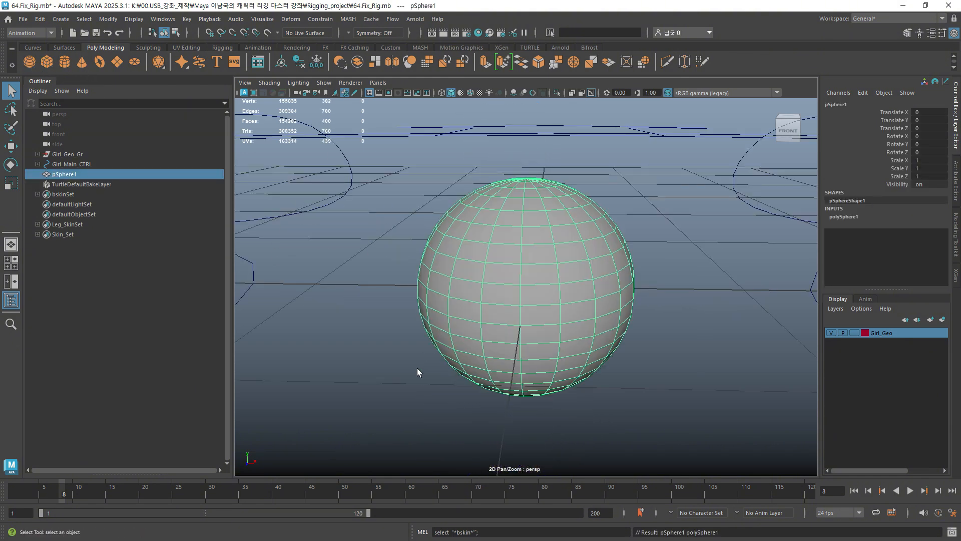
key("ctrl+d")
key("ctrl+d")
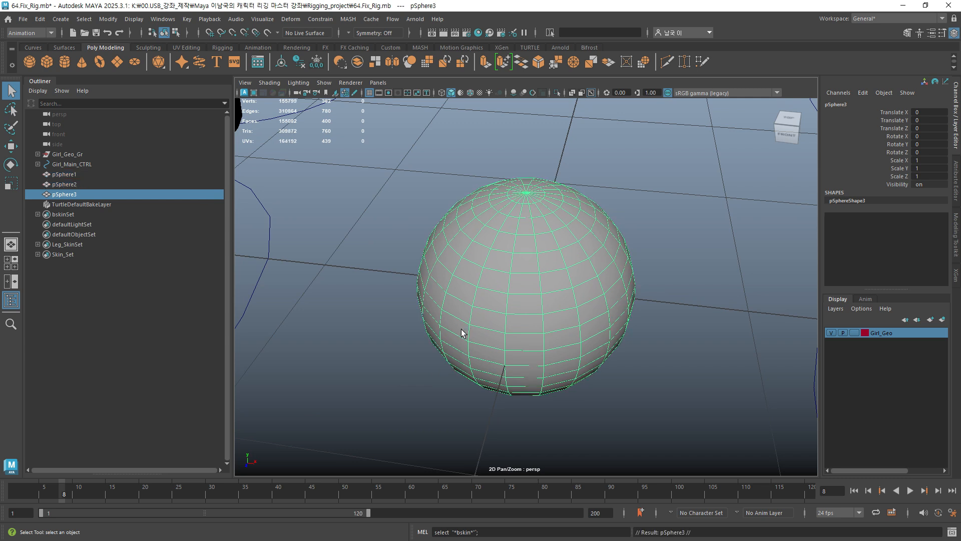
key("w")
Copy the text pSphere, without its number, from the name of pSphere1 in the Outliner.
double_click(836, 104)
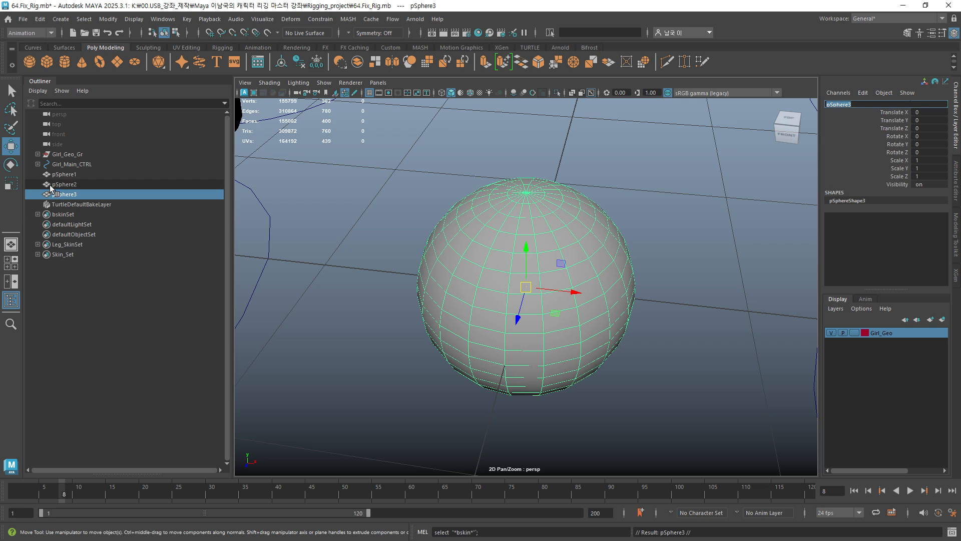
left_click(67, 175)
left_click(68, 186)
left_click(68, 196)
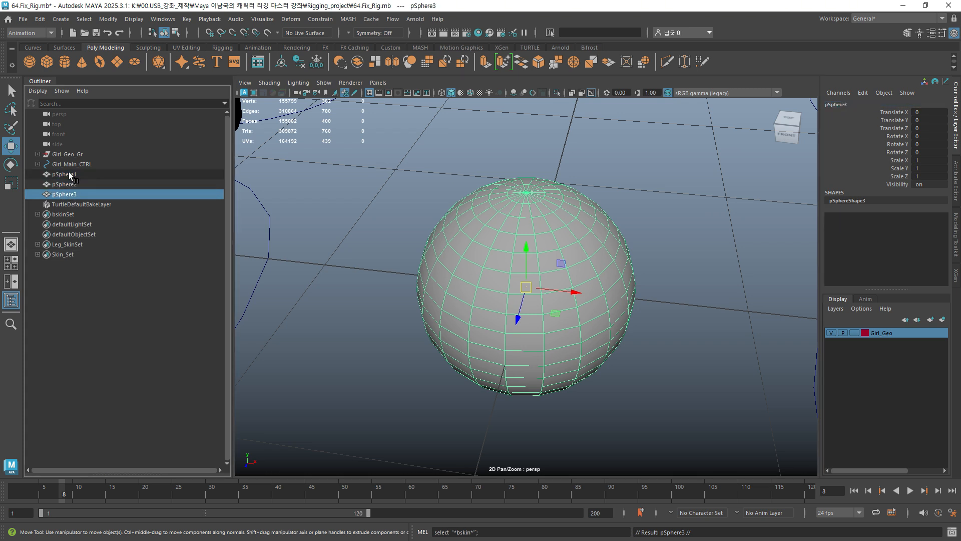
double_click(68, 174)
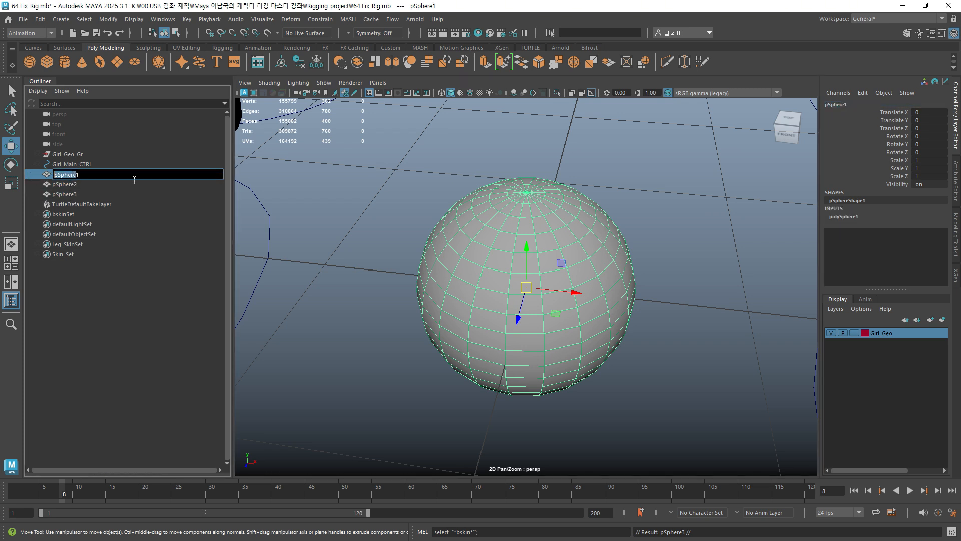
Select all three spheres by entering pSphere* in the input line in Select by name mode.
left_click(574, 33)
left_click(551, 33)
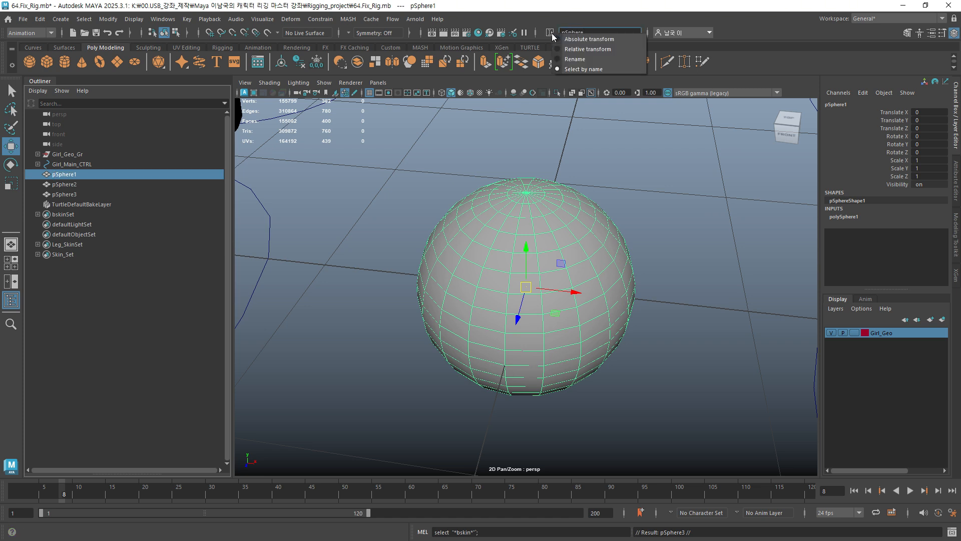
left_click(568, 70)
type("pSphere")
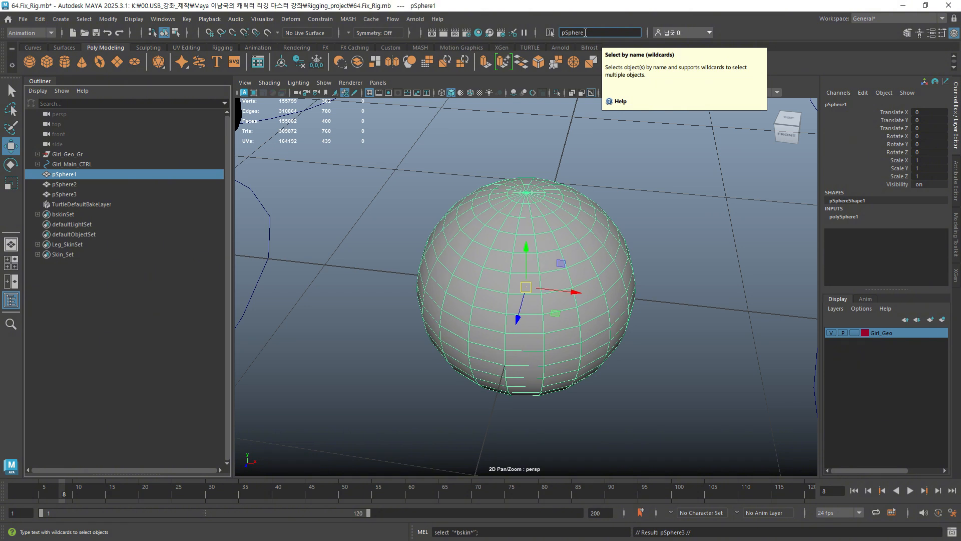
type("*")
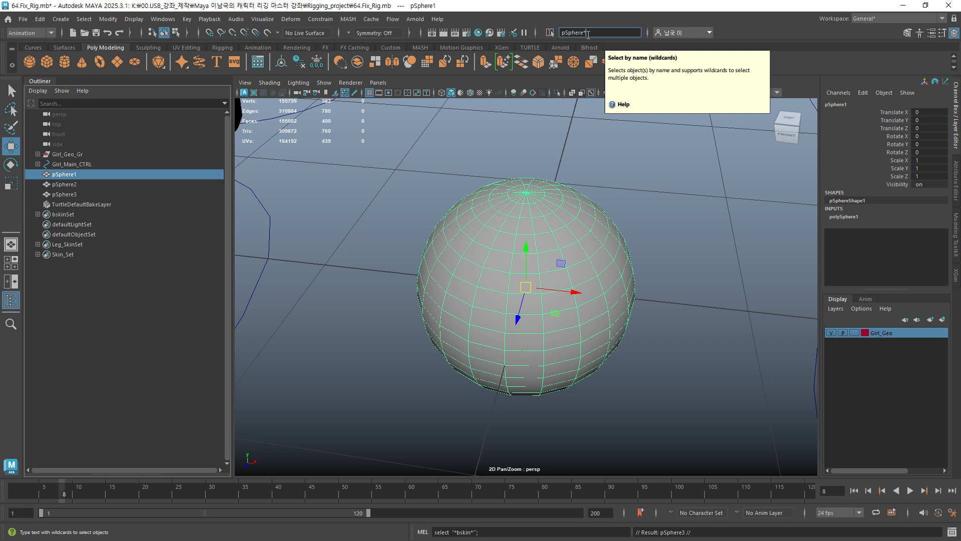
key("Return")
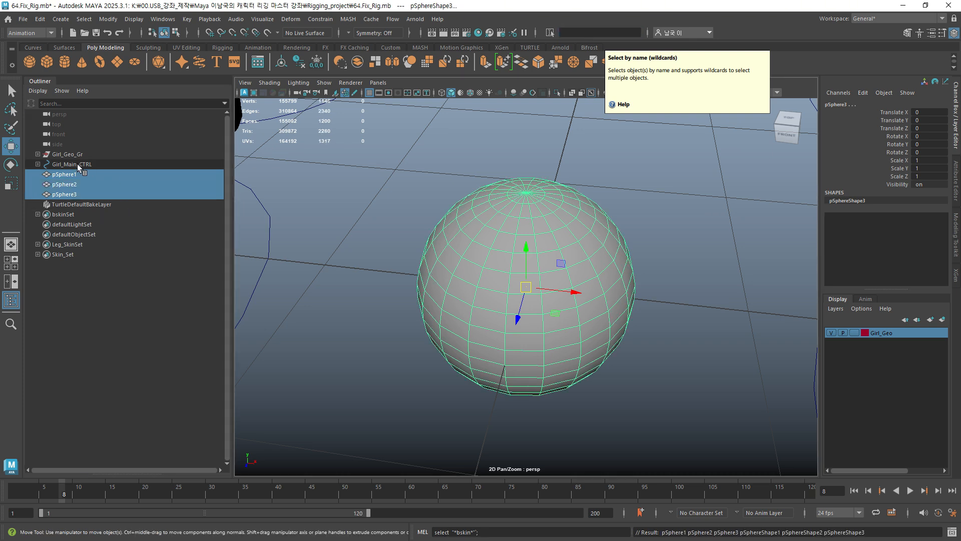
Clear the sphere selection and choose Select by name again as the input line's mode.
left_click(338, 290)
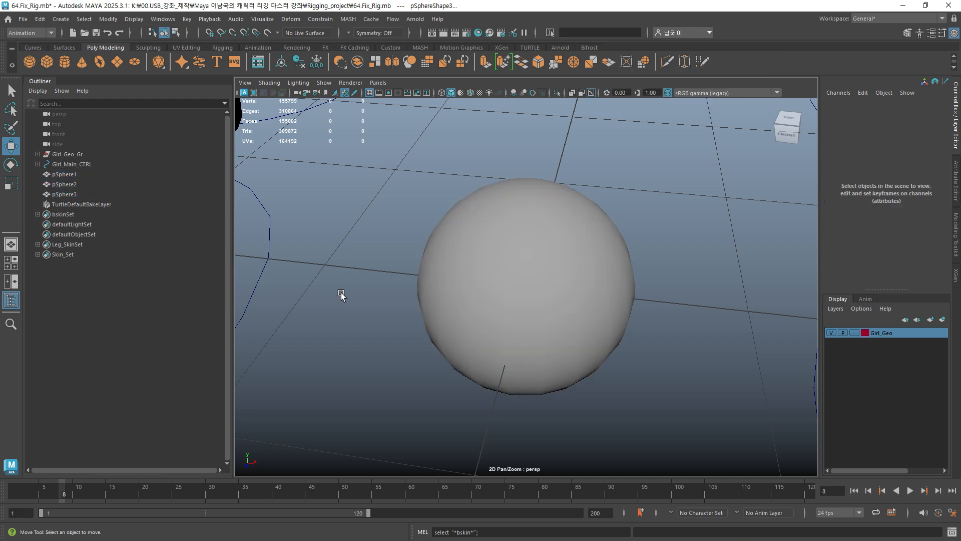
left_click_drag(337, 290, 470, 292)
left_click(396, 281)
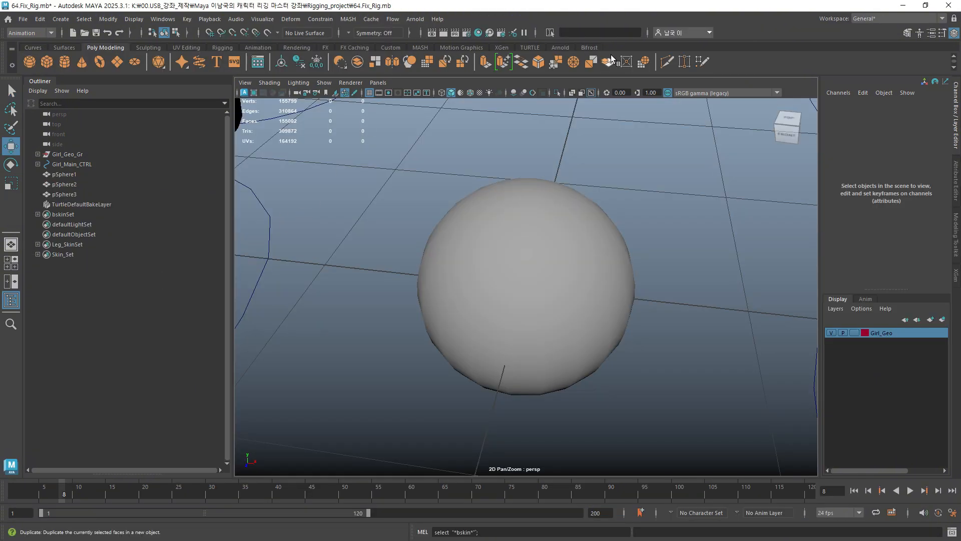
left_click(550, 33)
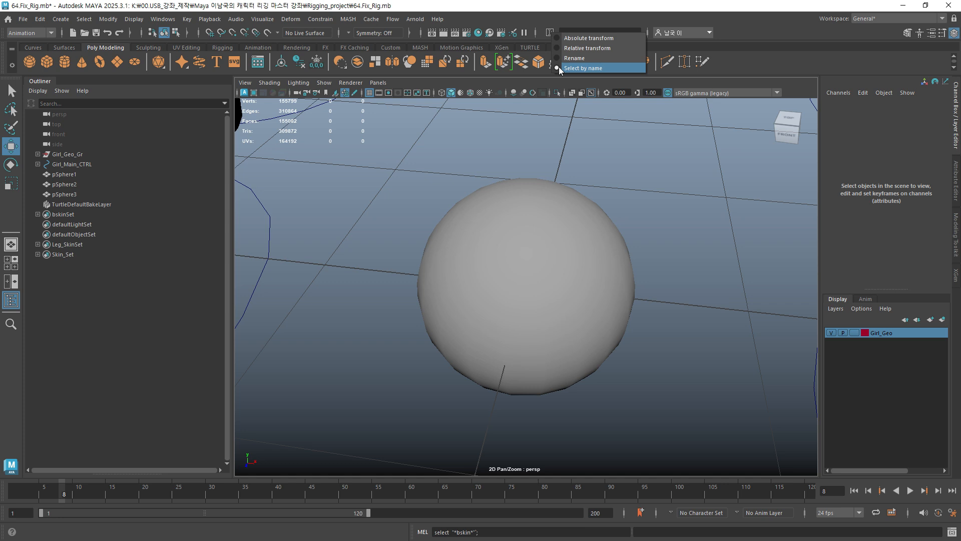
left_click(559, 67)
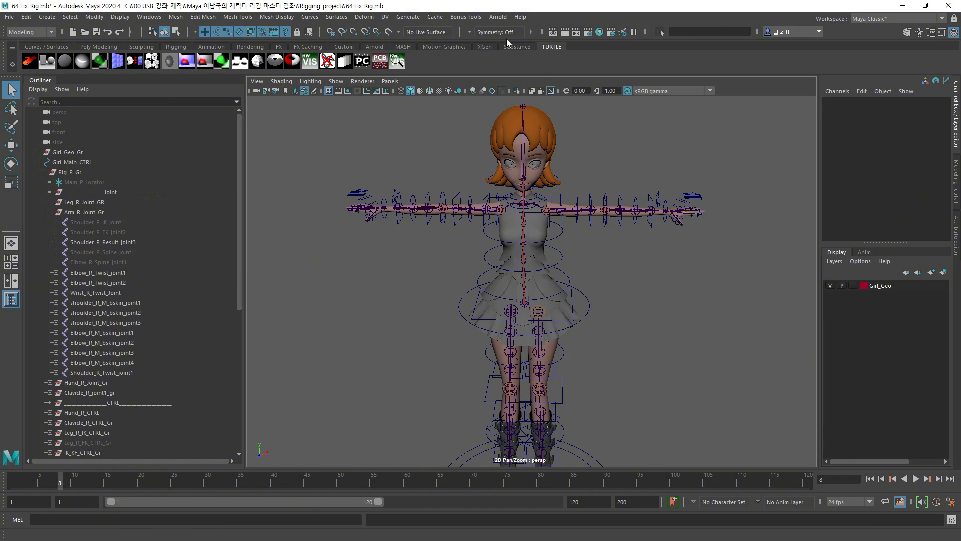
Choose Select by name as the input line's mode in Maya 2020, and minimize that window to return to Maya 2025.
left_click(659, 32)
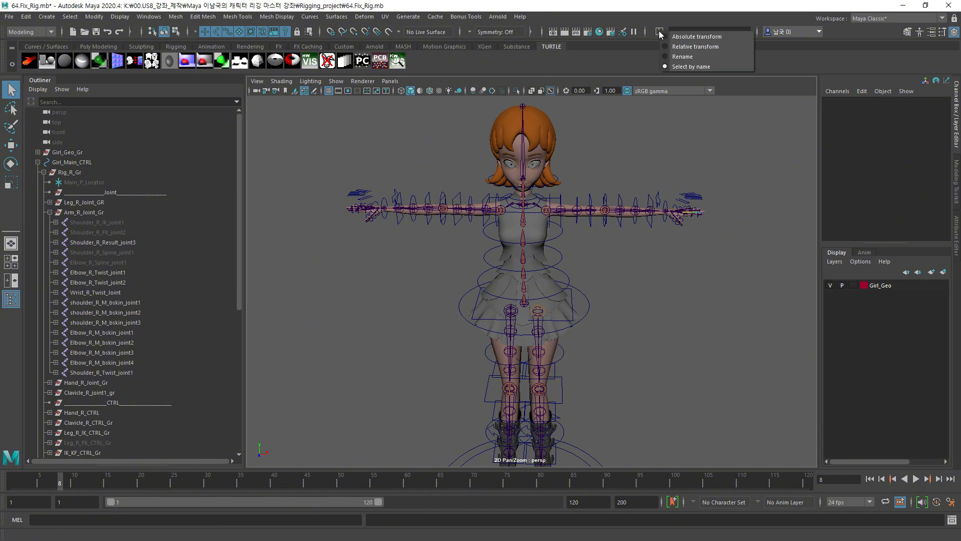
left_click(677, 67)
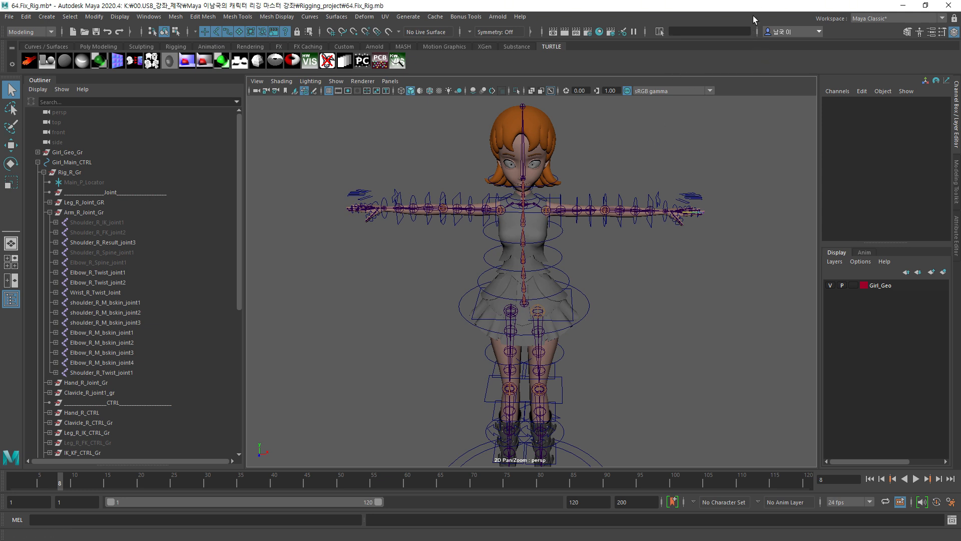
left_click(904, 6)
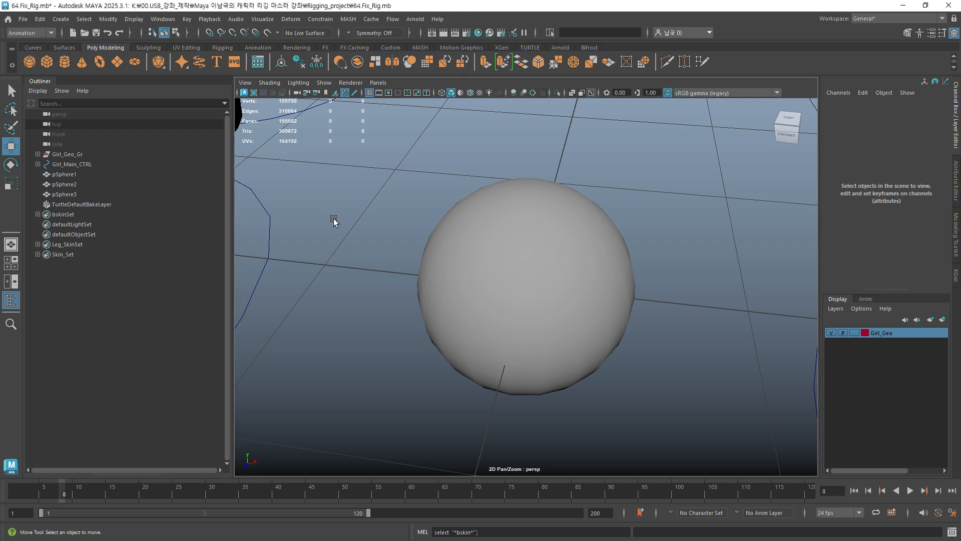
left_click_drag(333, 219, 535, 322)
left_click(385, 229)
left_click_drag(385, 228, 524, 339)
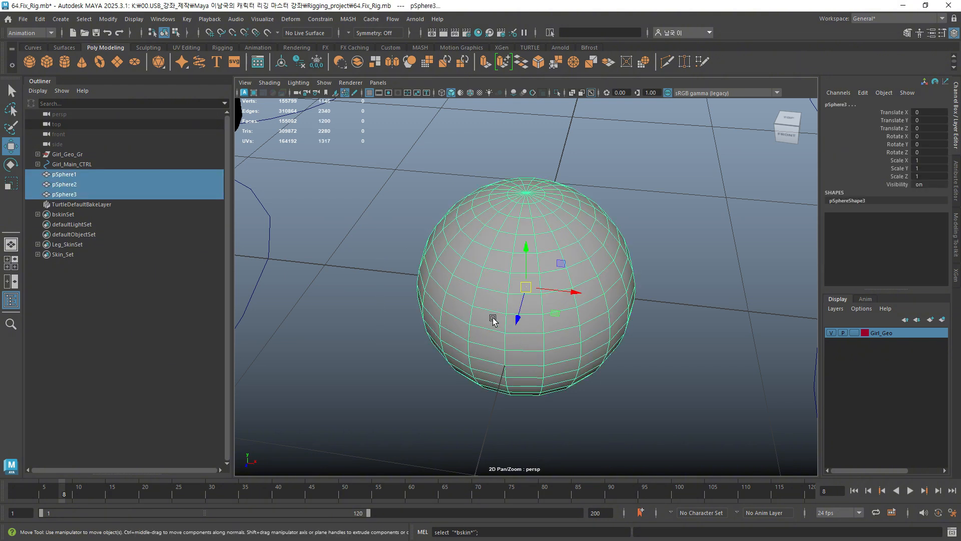
left_click(382, 254)
left_click_drag(390, 232, 476, 310)
left_click(337, 291)
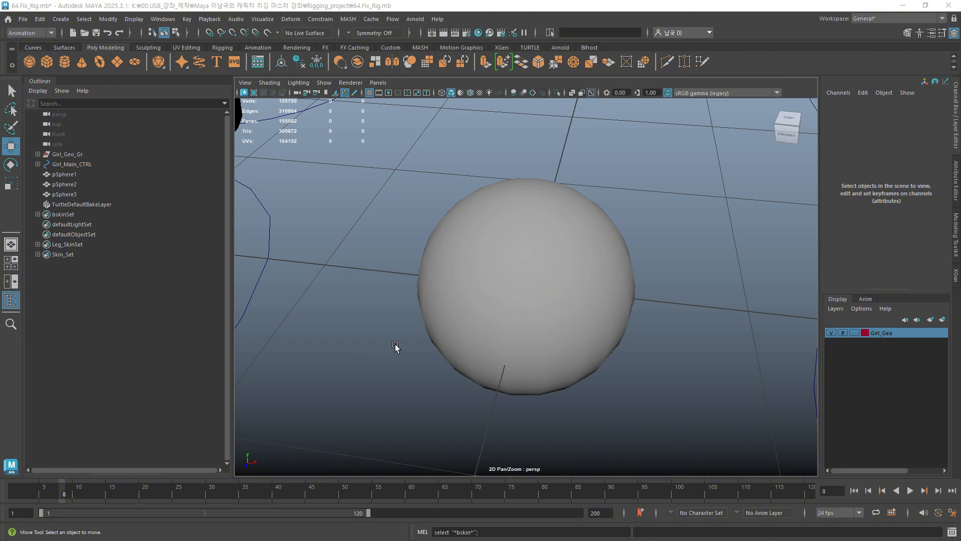
left_click_drag(365, 204, 461, 274)
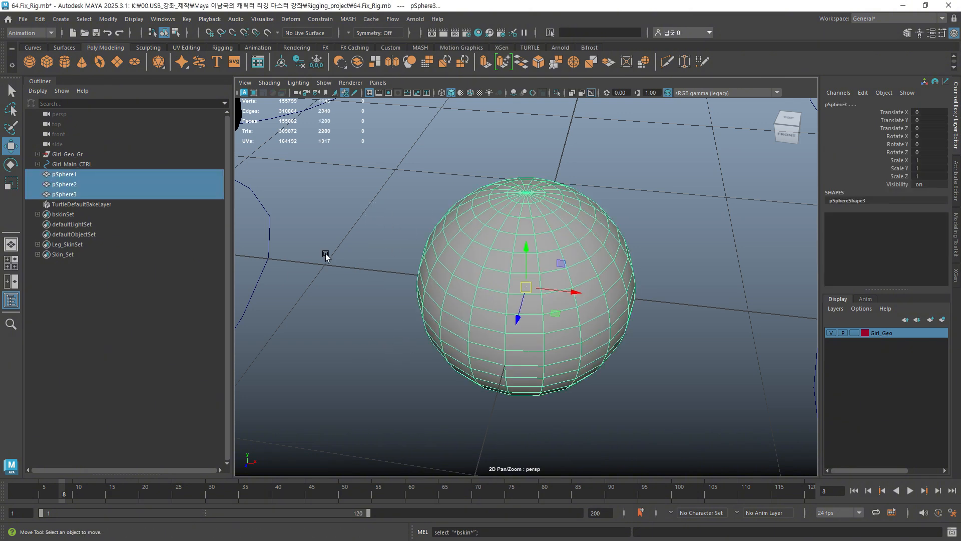
left_click(328, 257)
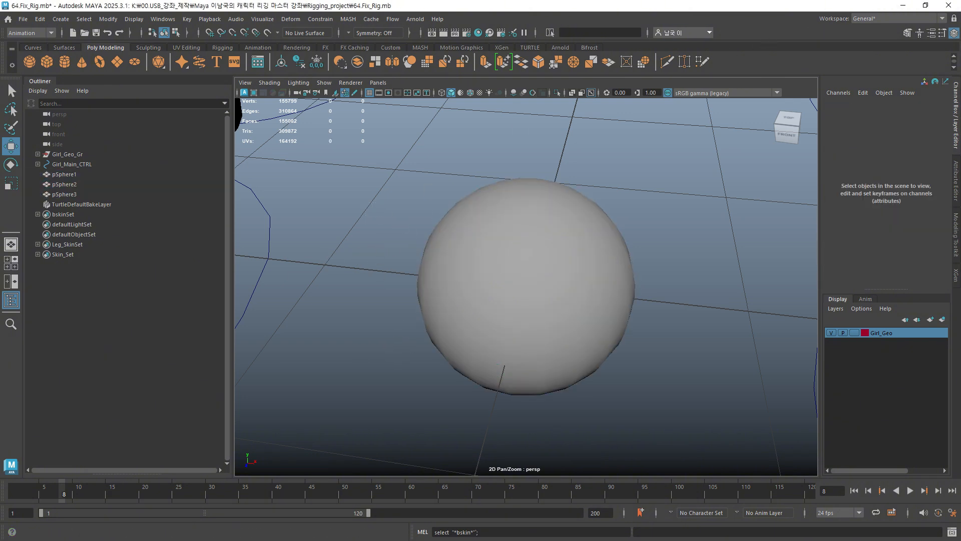